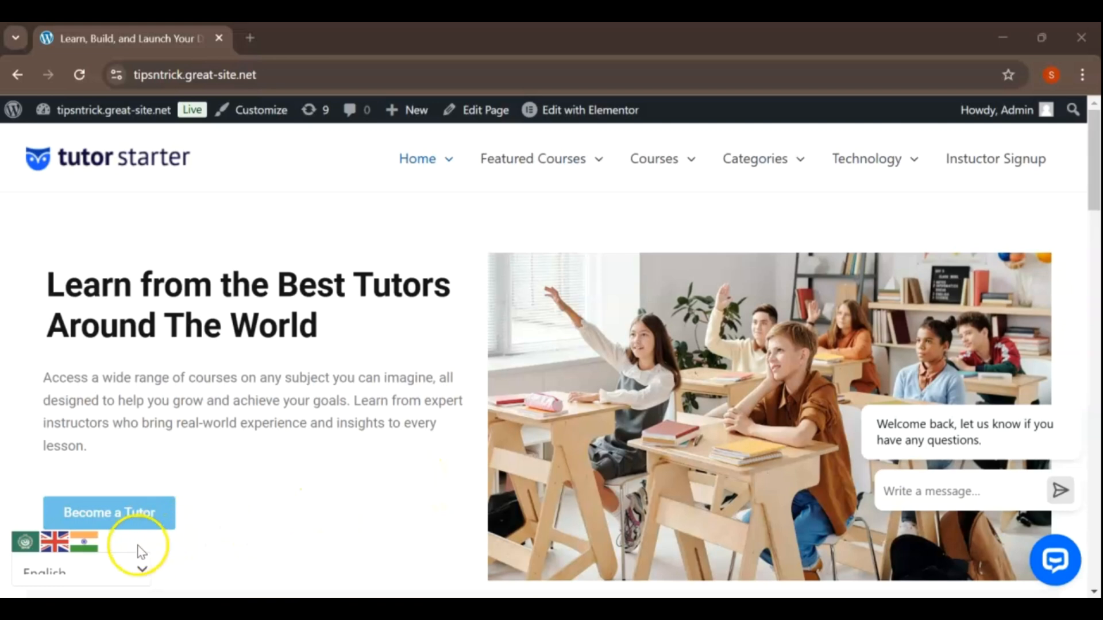
Step: Preview the homepage translated into Hindi and Arabic, and return it to English with the flag switcher
click(85, 549)
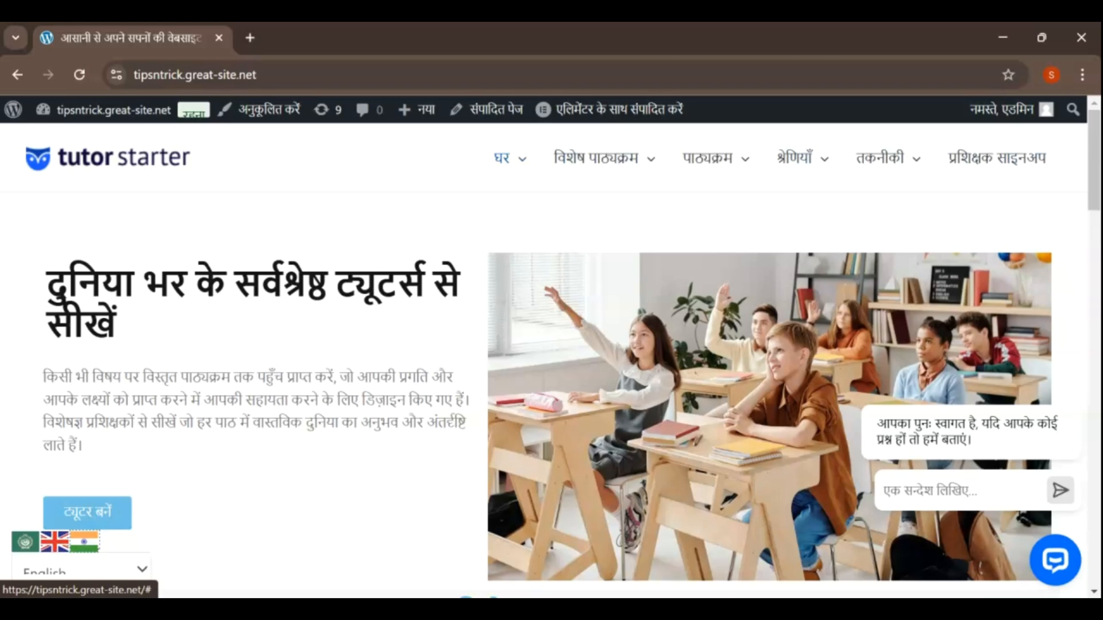
click(24, 552)
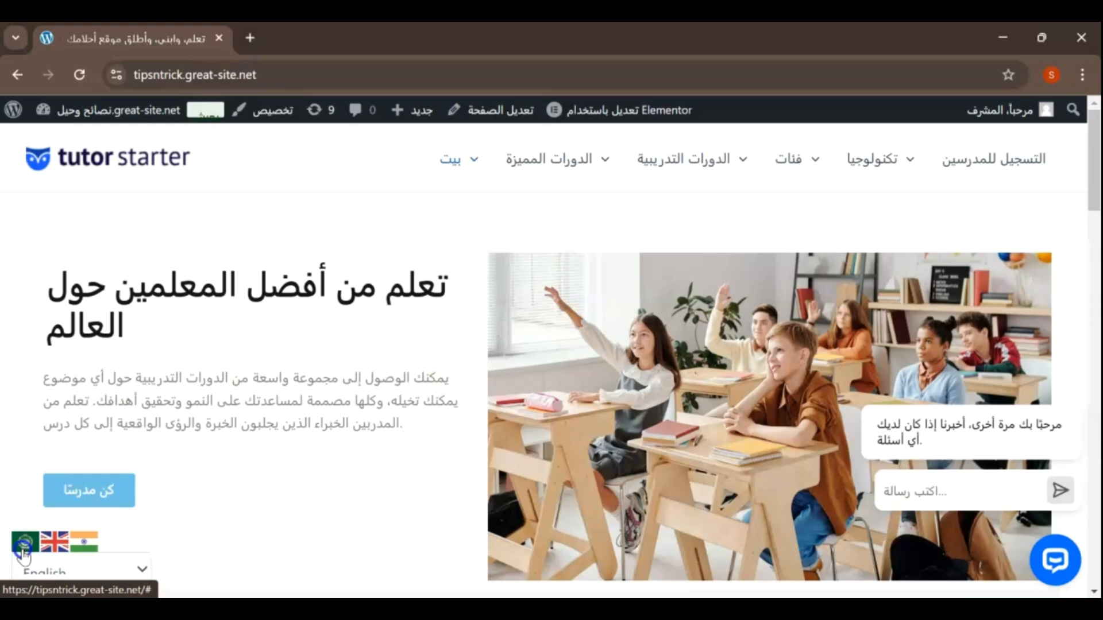
click(58, 550)
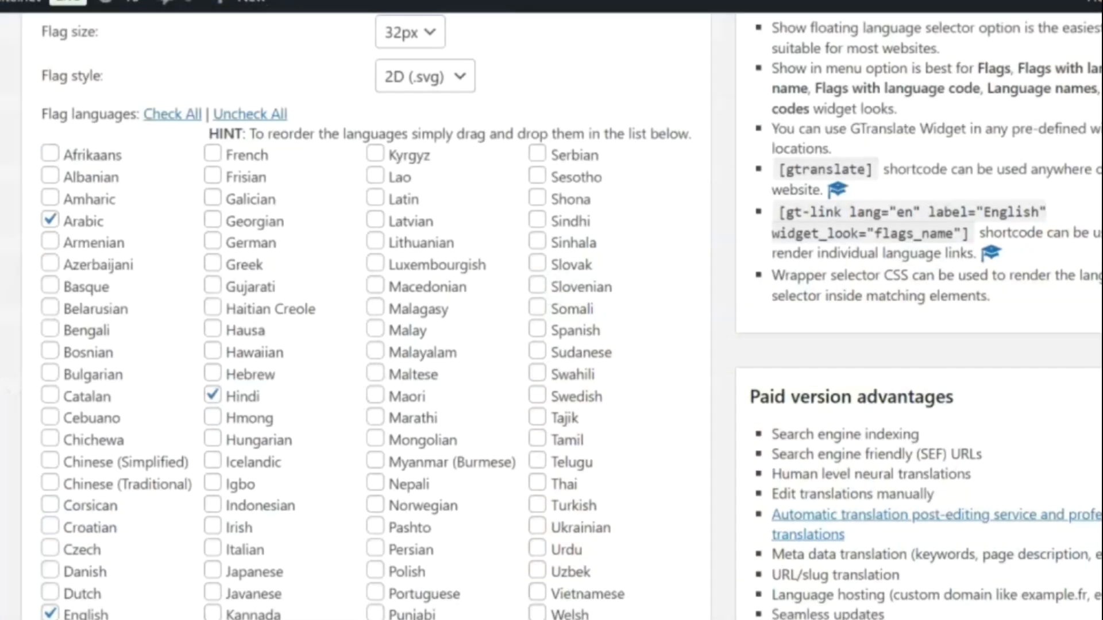
scroll(551, 316, down, 3)
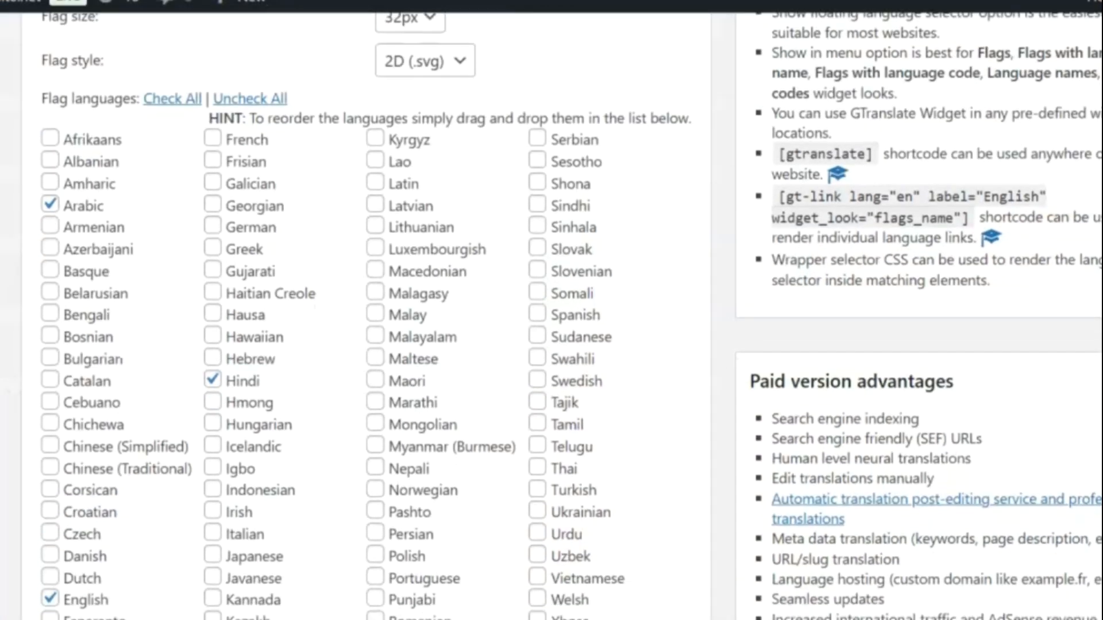
scroll(551, 316, down, 4)
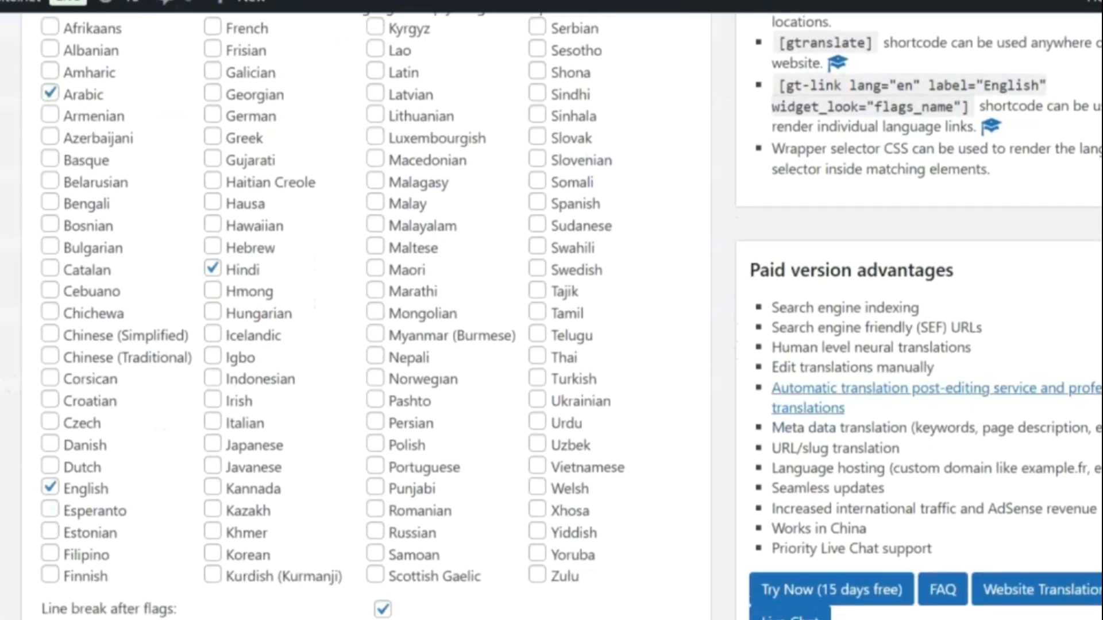
scroll(551, 316, down, 1)
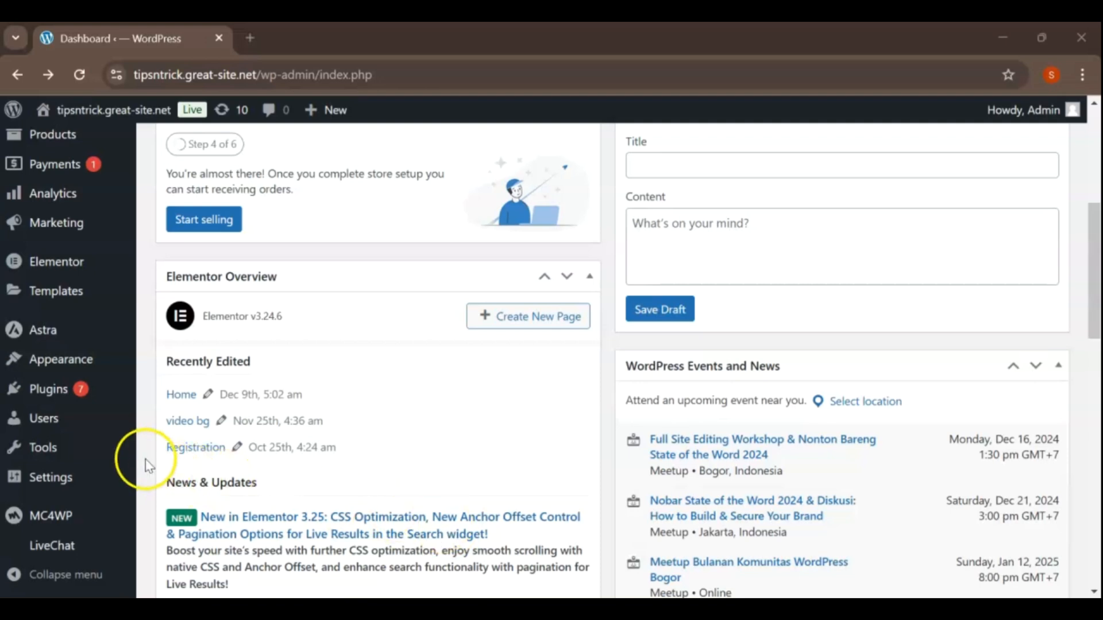
Step: Start adding a new plugin and search the plugin directory for "Gtranslate"
mouse_move(14, 394)
click(170, 416)
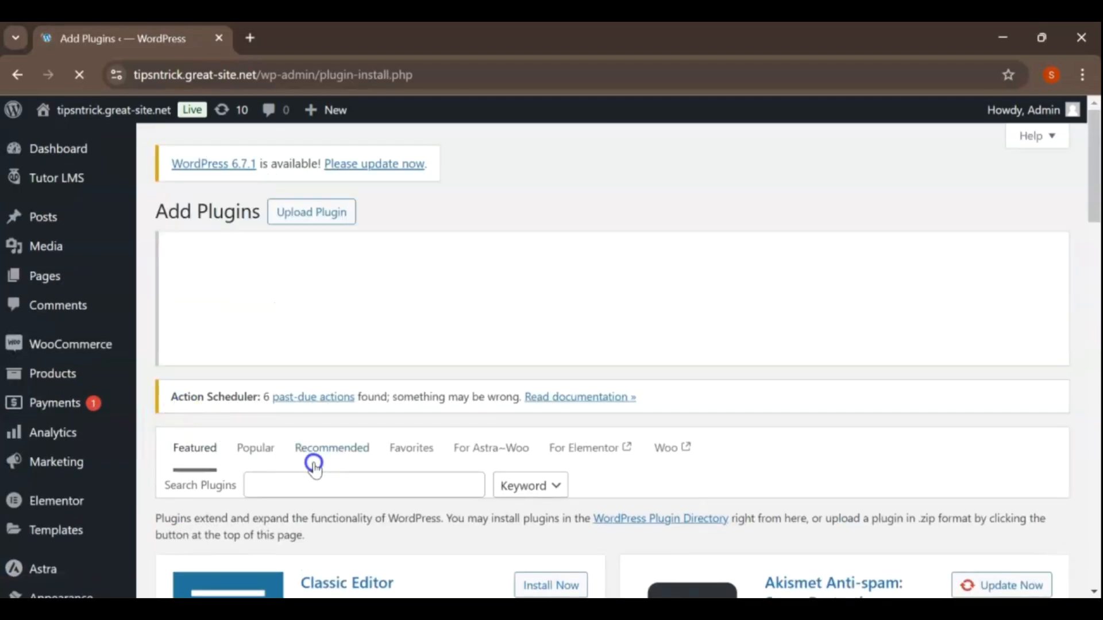
scroll(312, 463, down, 2)
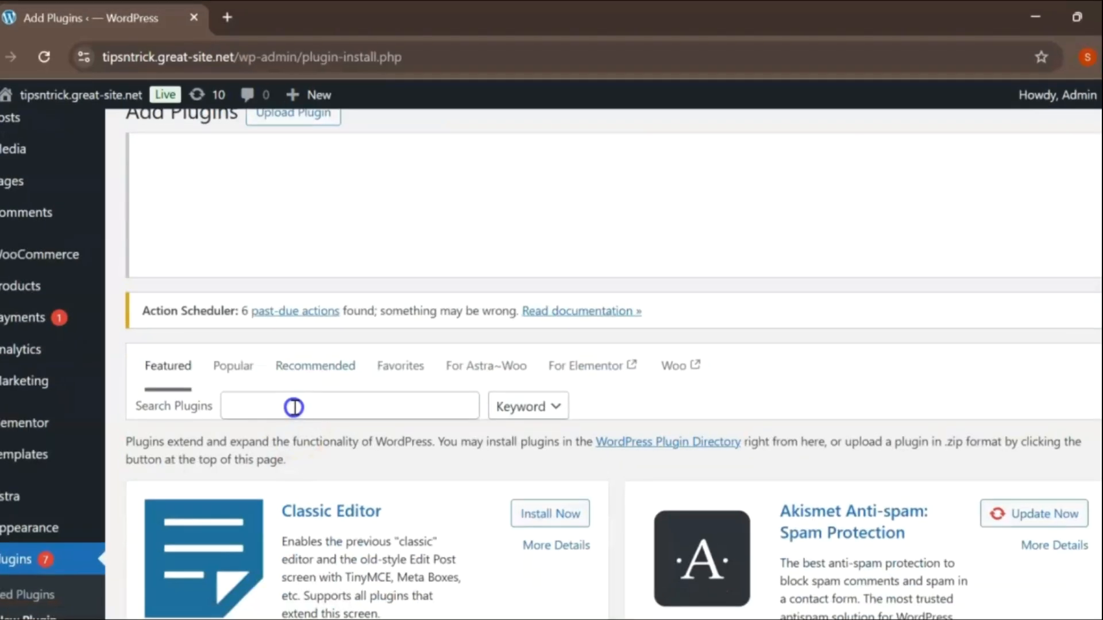
click(294, 407)
text(Gtranslate)
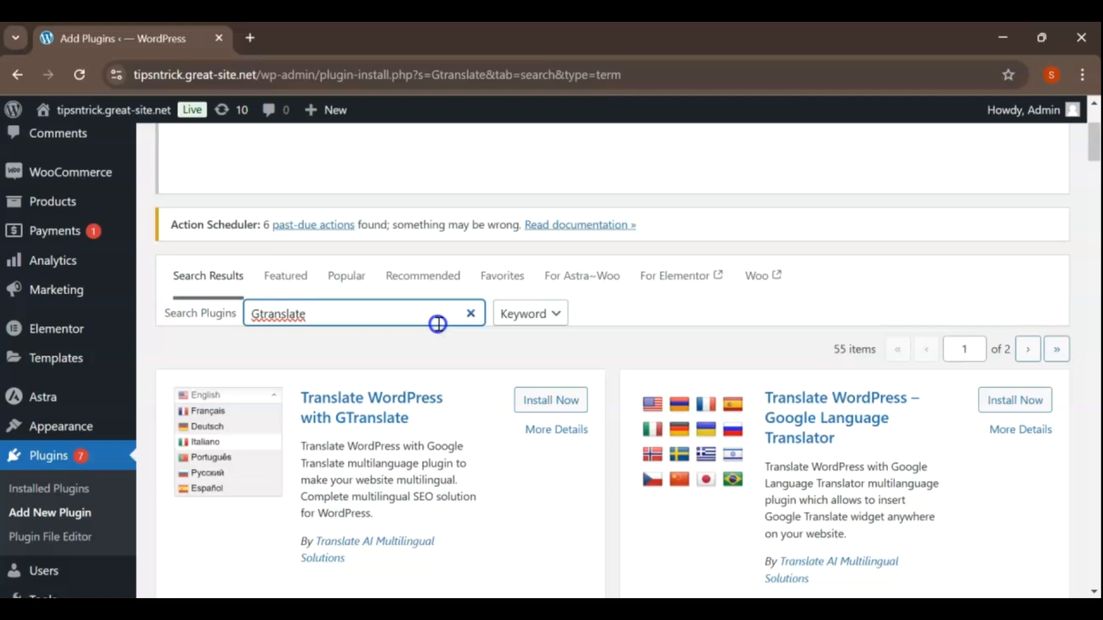
Step: Install and activate the Translate WordPress with GTranslate plugin and open its settings from the installed plugins list
click(546, 405)
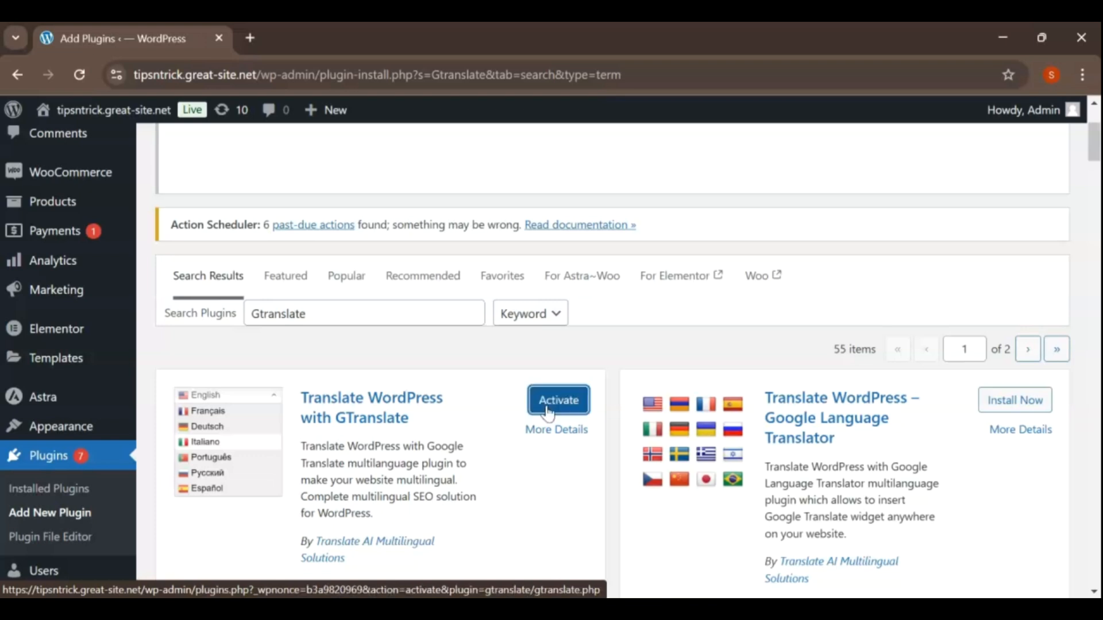
click(549, 413)
scroll(418, 295, down, 10)
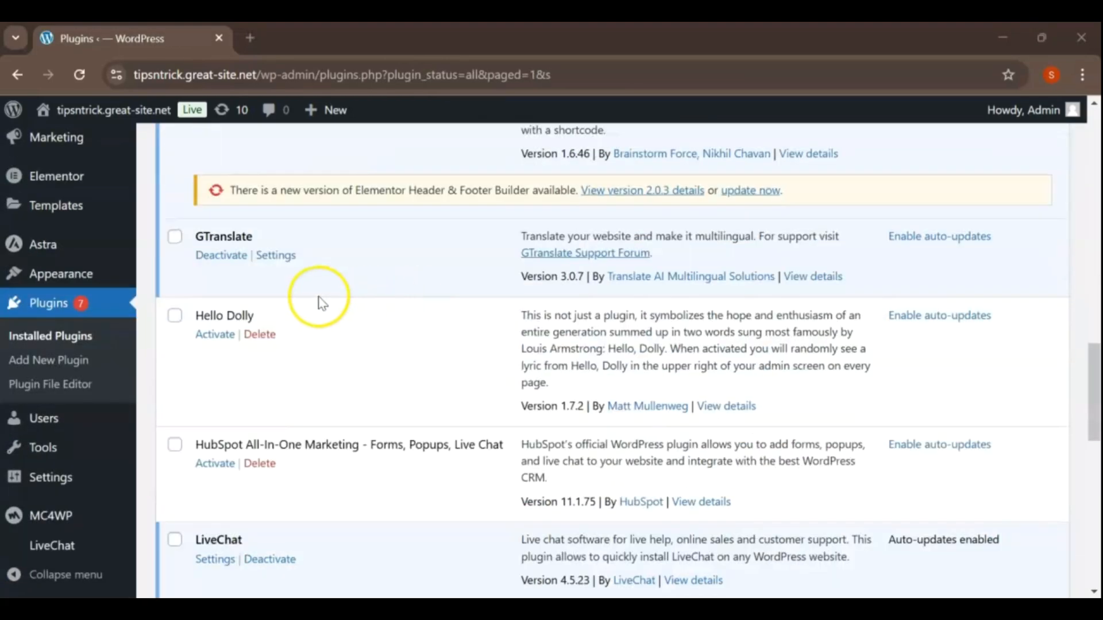
click(276, 257)
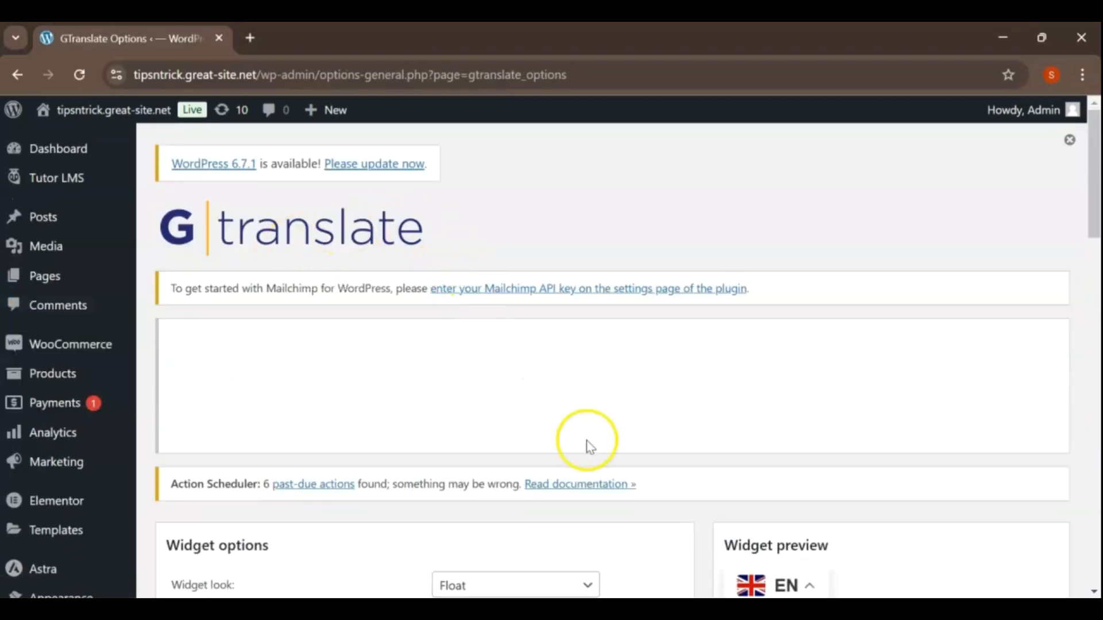
Step: Try the Popup and Globe widget looks to compare how the language switcher appears in the preview
scroll(505, 357, down, 6)
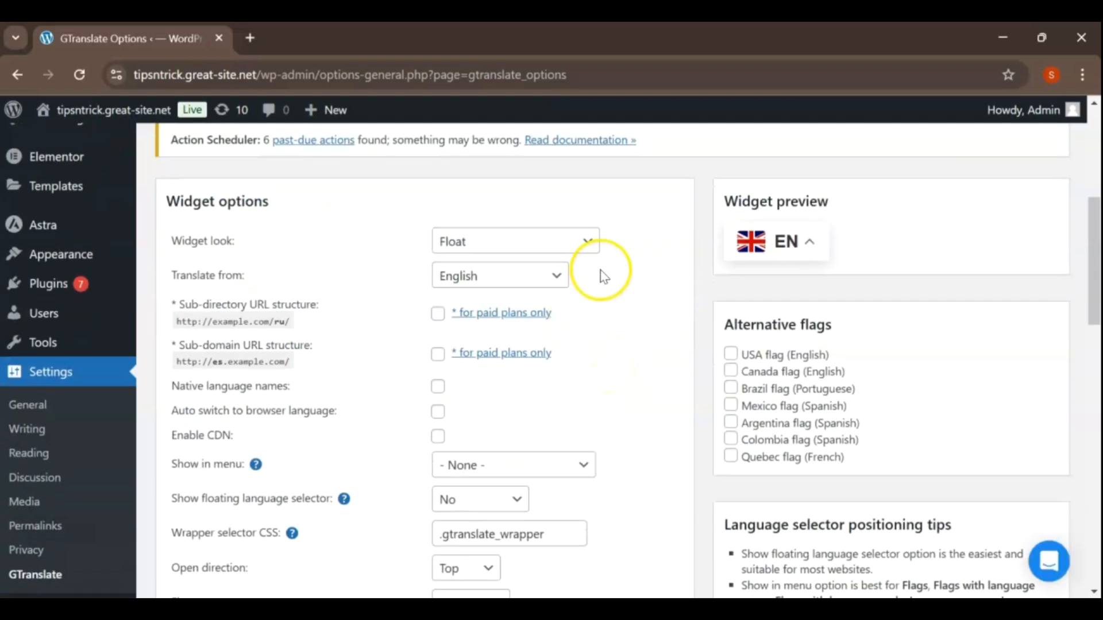
click(585, 241)
click(460, 311)
click(566, 240)
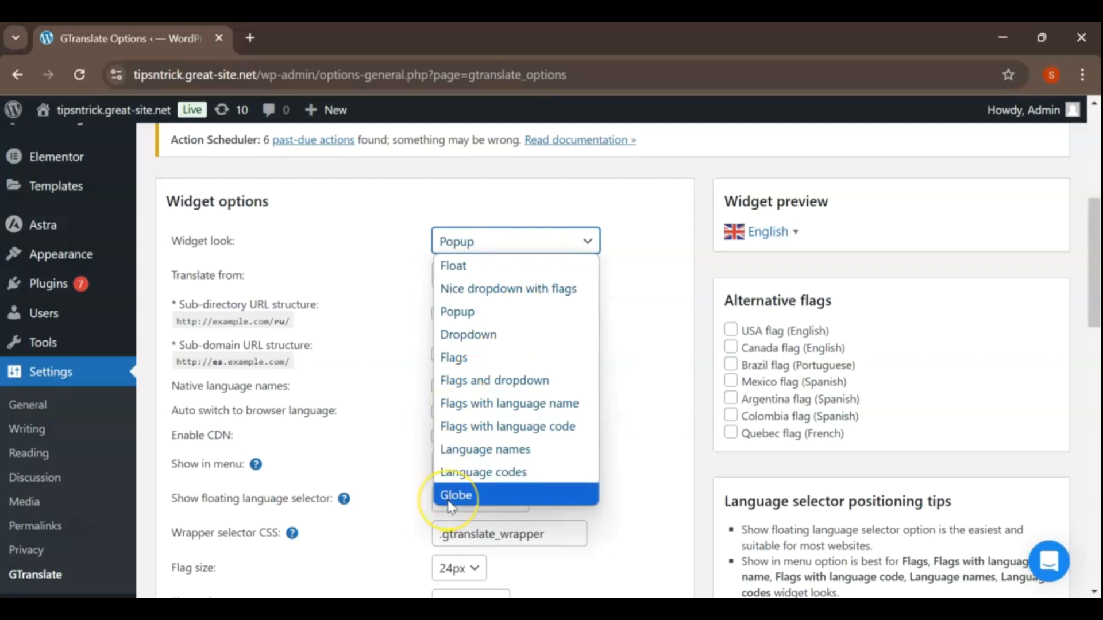
click(454, 495)
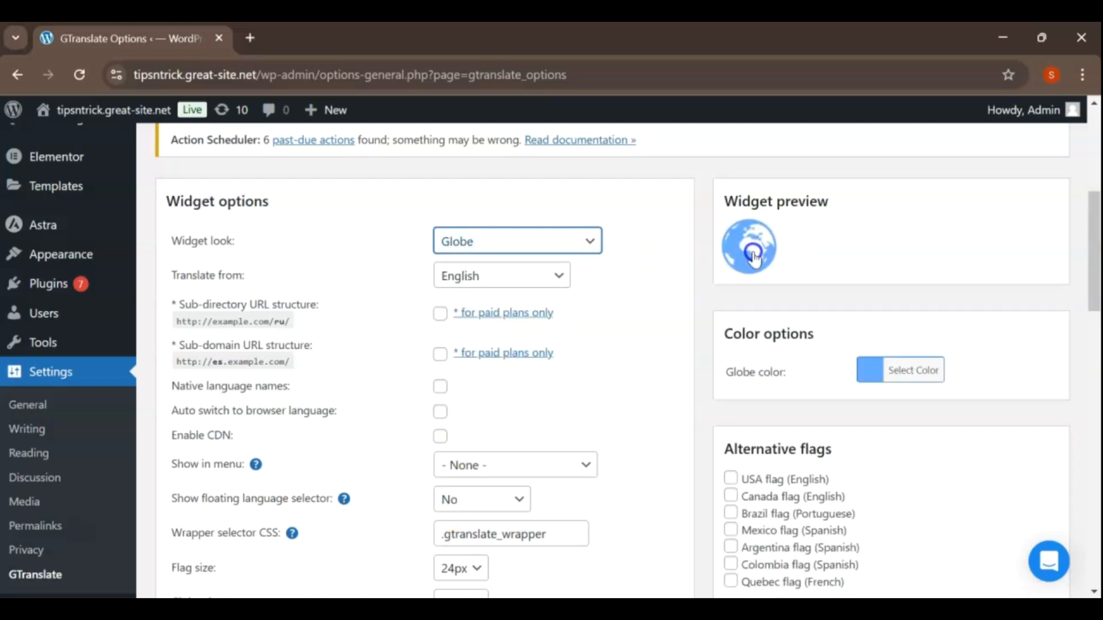
Step: Try the Flags, Flags with language name and Dropdown widget looks, and expand the dropdown's language list in the preview
click(586, 240)
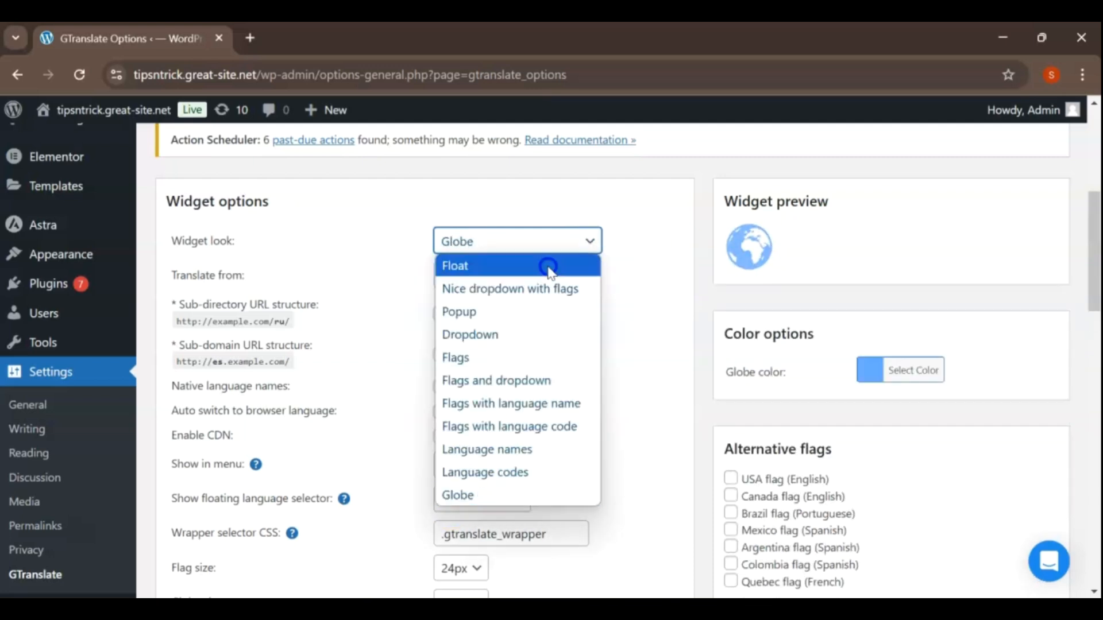
click(464, 356)
click(589, 241)
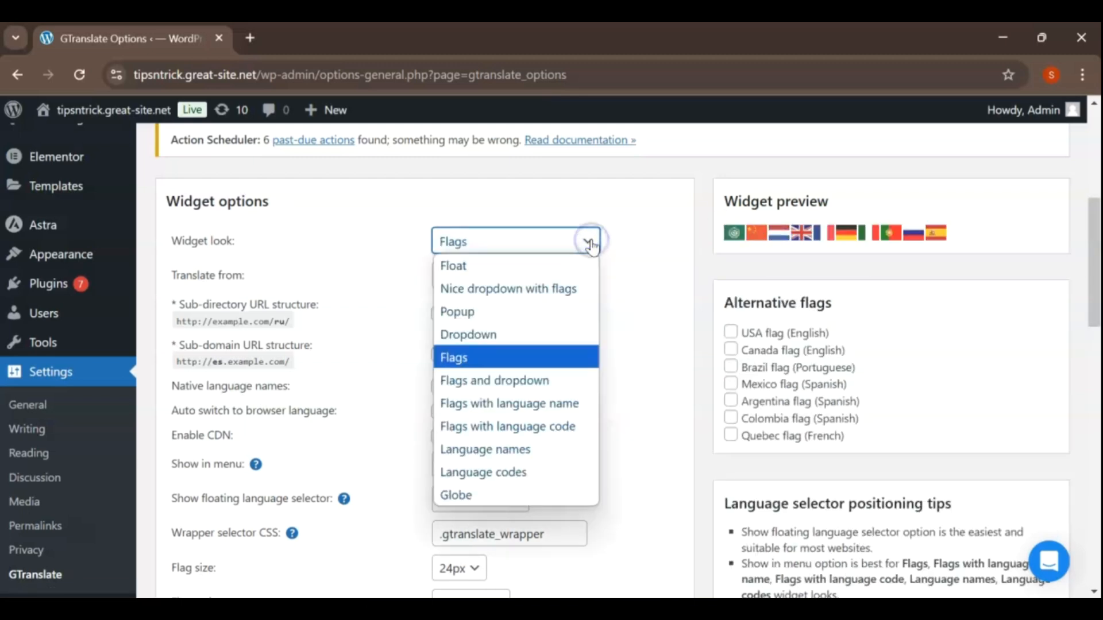
click(541, 403)
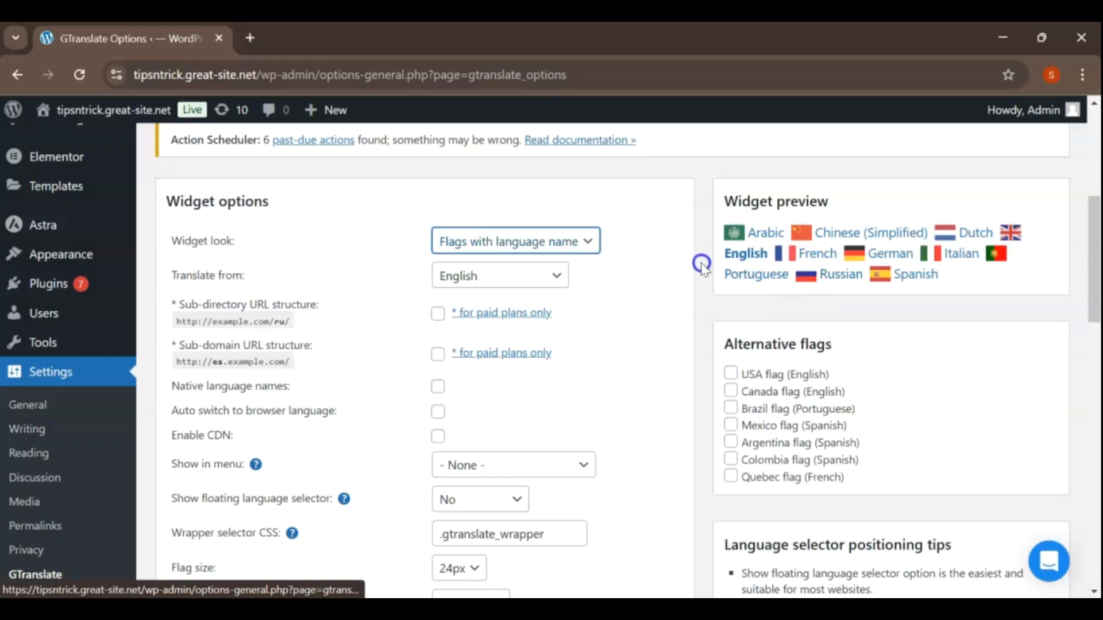
click(587, 242)
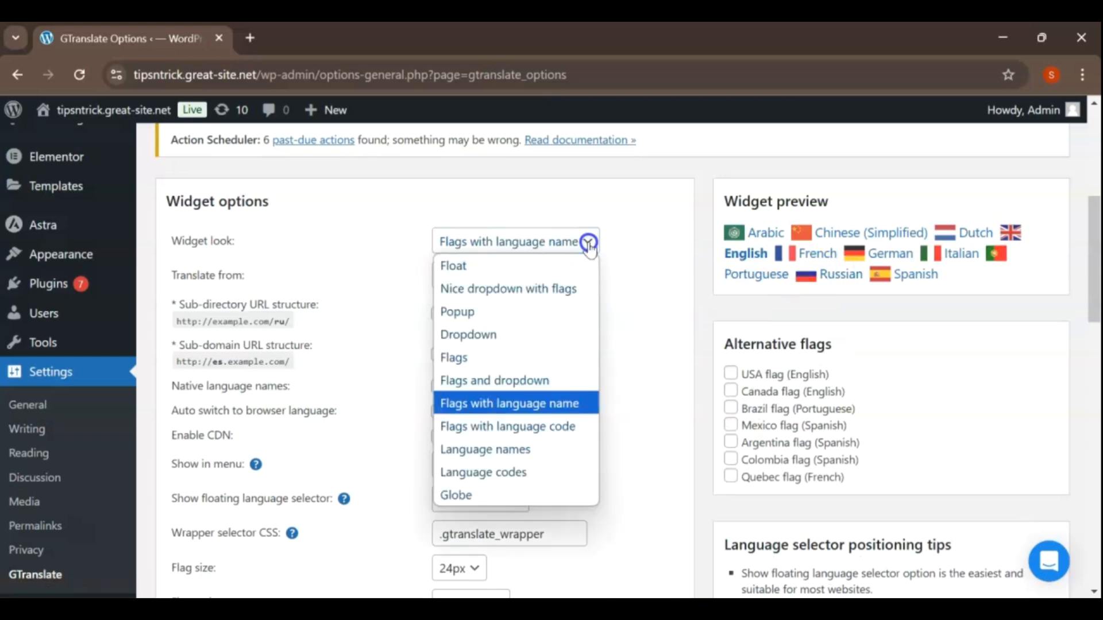
click(488, 334)
click(834, 237)
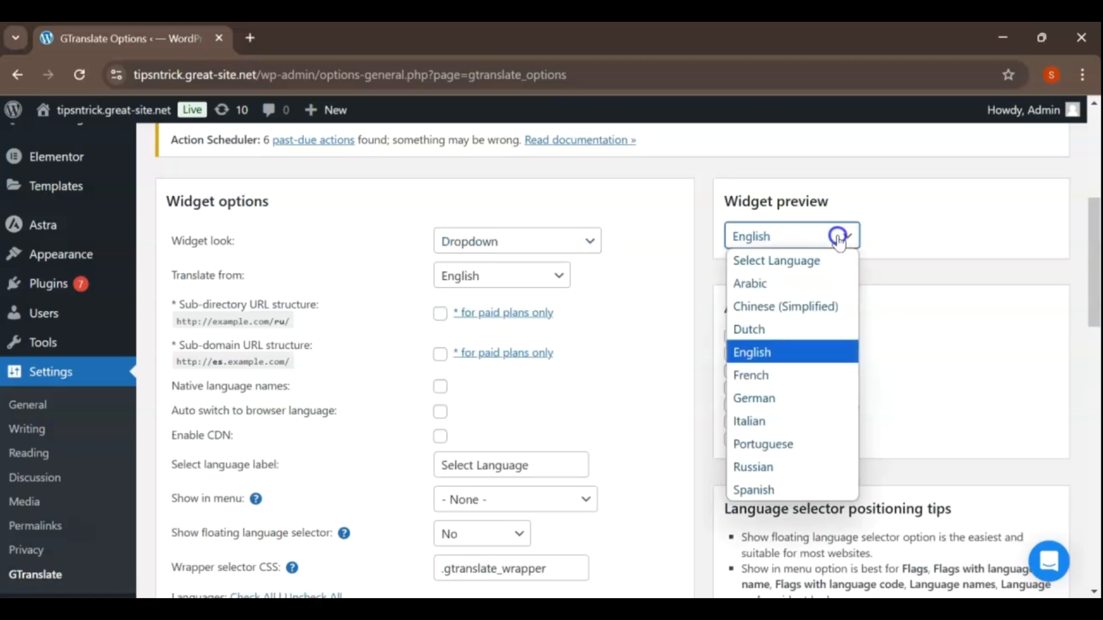
Step: Set the language switcher's widget look to Flags
click(598, 240)
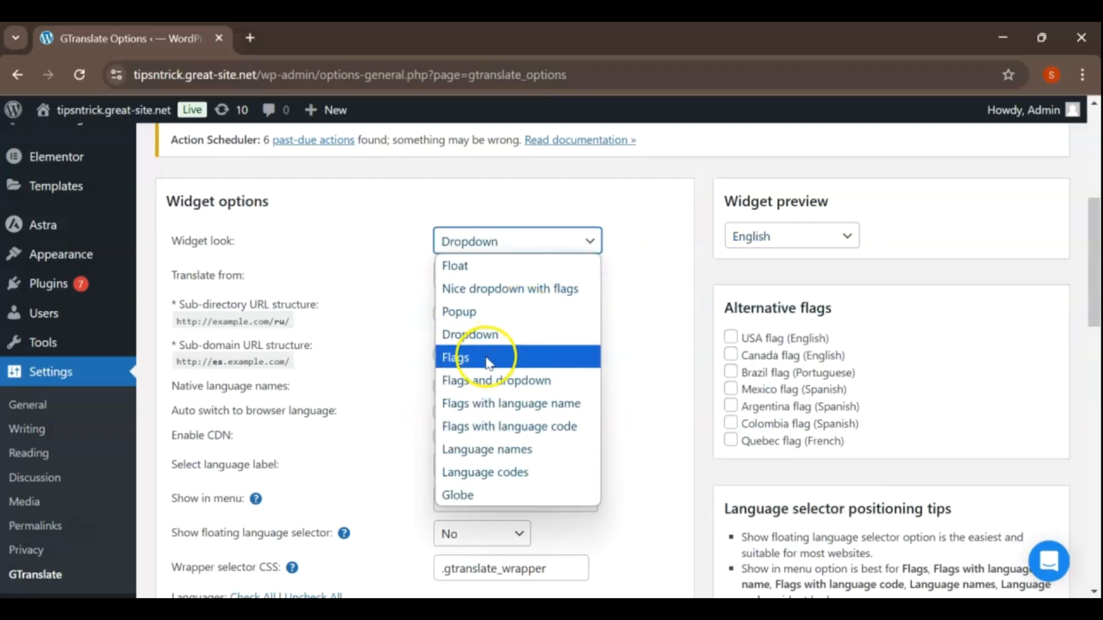
click(468, 357)
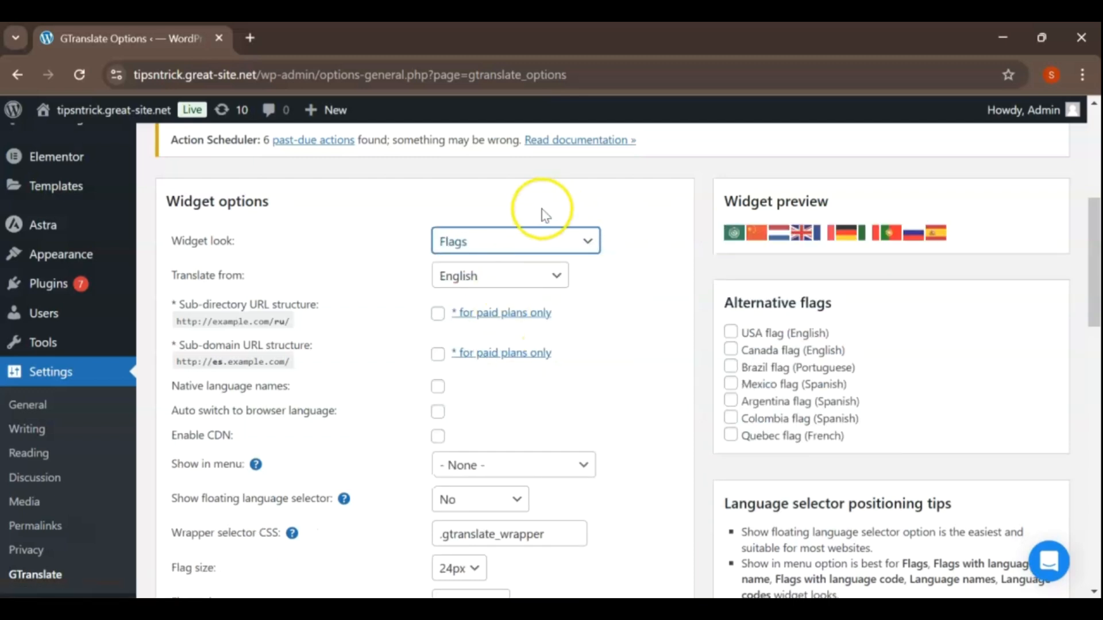
Step: Remove German, Dutch, Italian and Portuguese from the enabled flag languages
scroll(544, 216, down, 7)
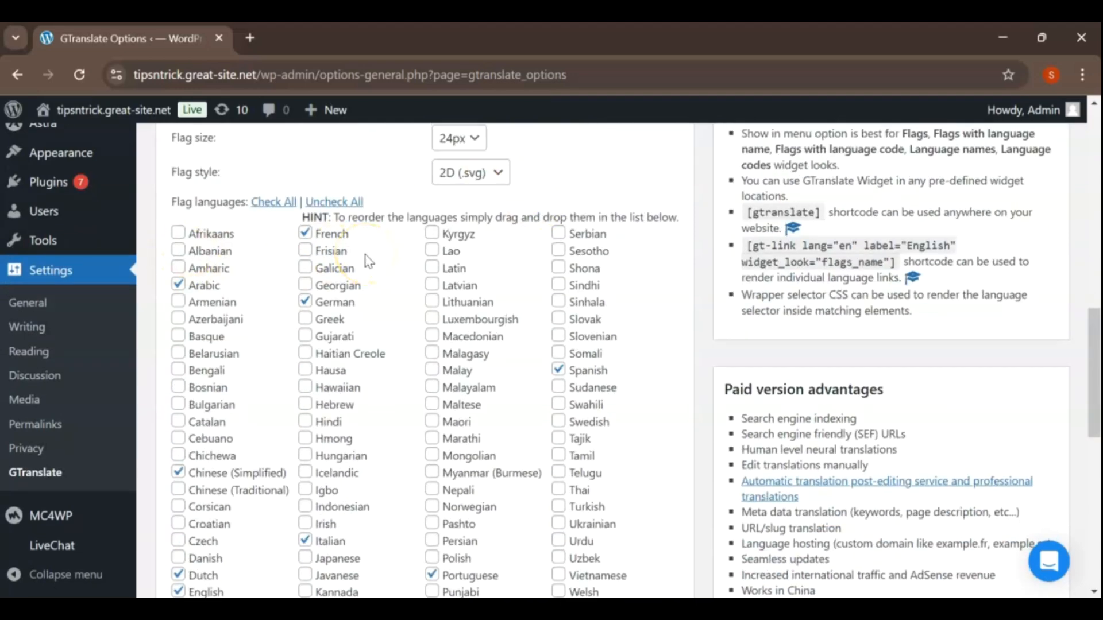
click(305, 301)
scroll(269, 353, down, 2)
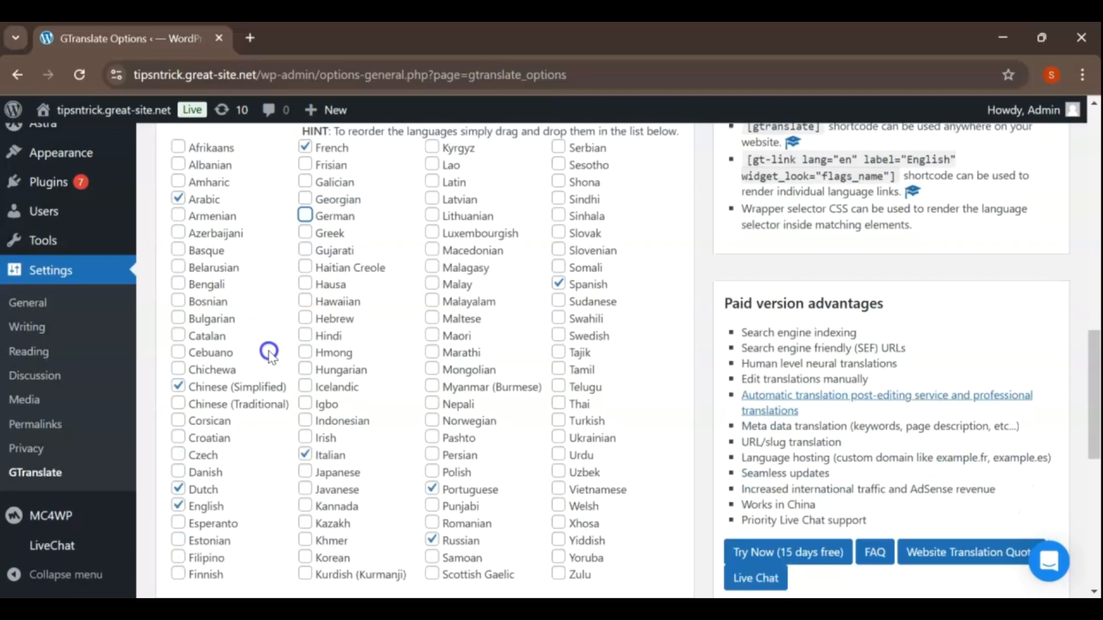
click(178, 488)
click(306, 457)
click(432, 489)
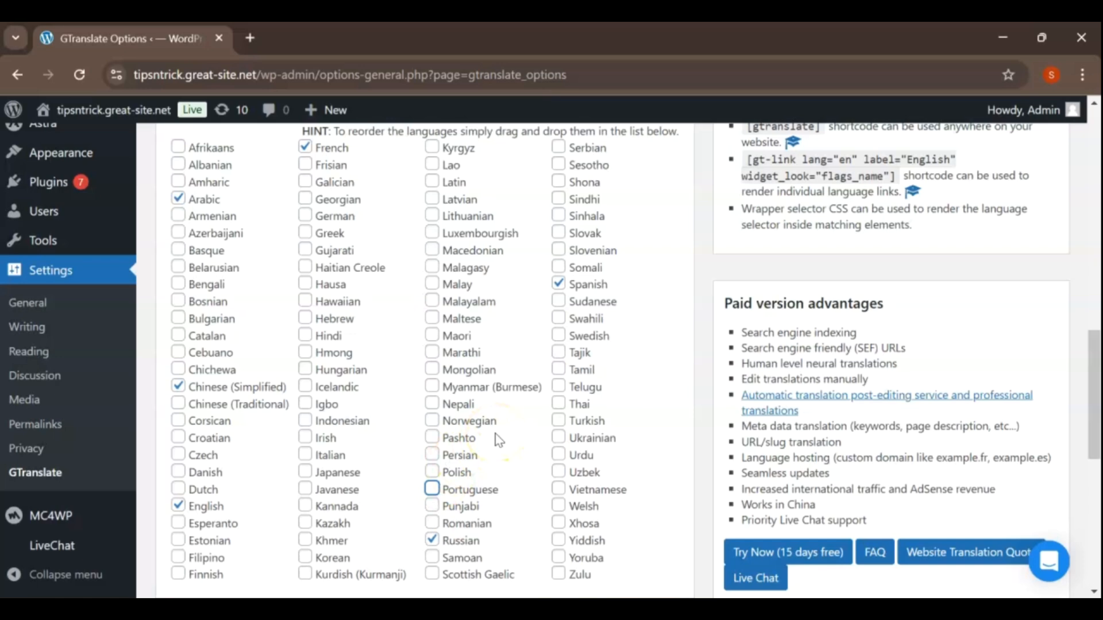
Step: Add Hindi to the enabled flag languages and look over the language selection
scroll(504, 234, up, 3)
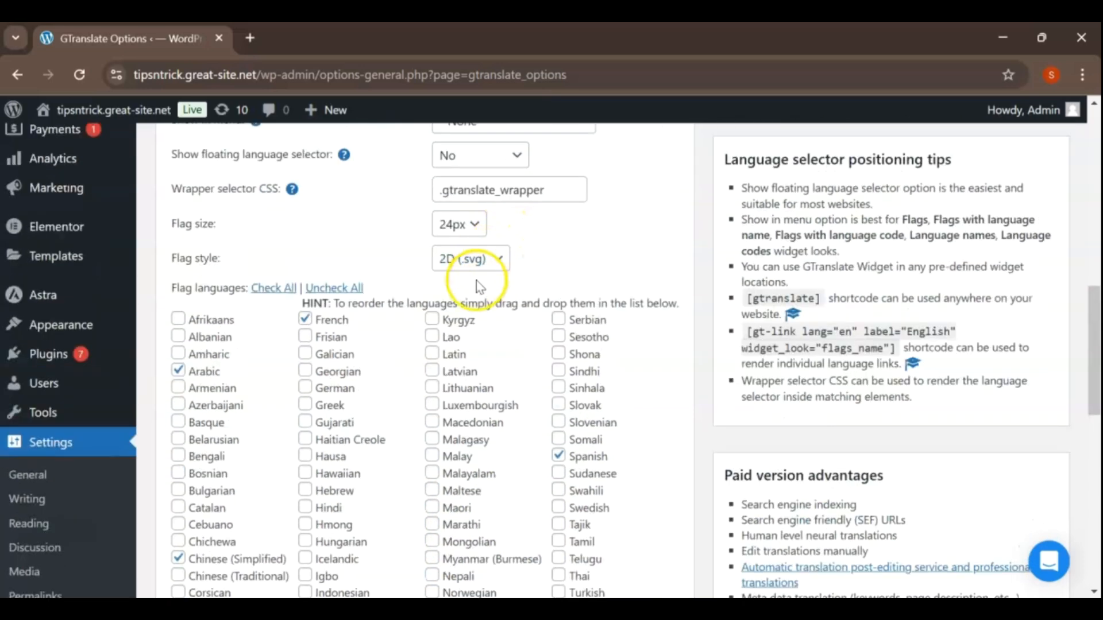
scroll(161, 368, down, 5)
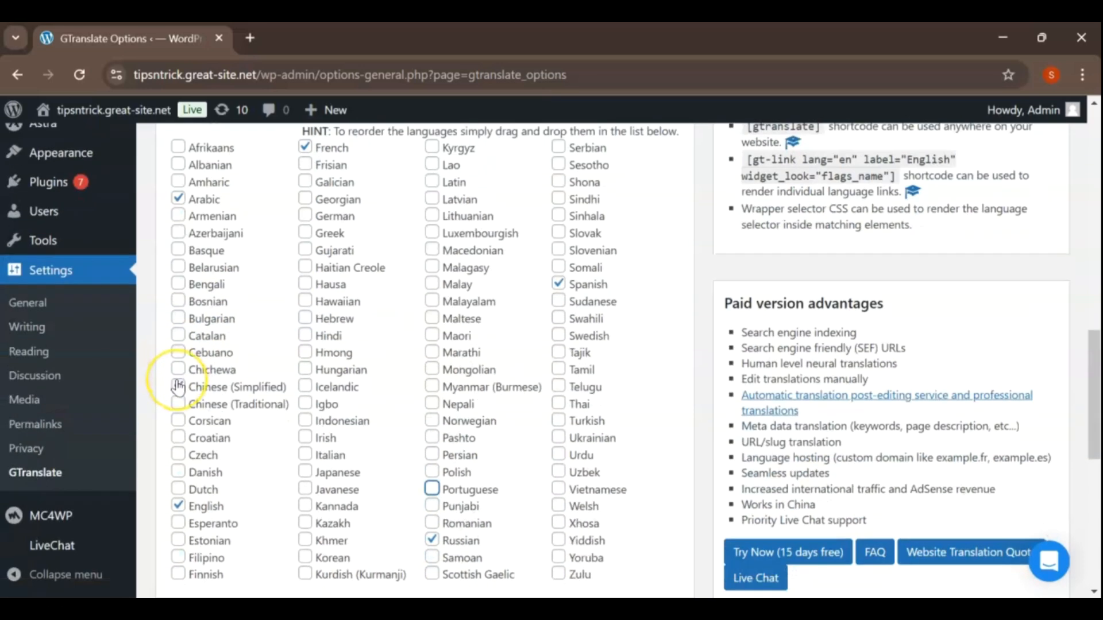
scroll(190, 384, up, 2)
click(305, 336)
scroll(451, 270, up, 2)
scroll(465, 282, down, 3)
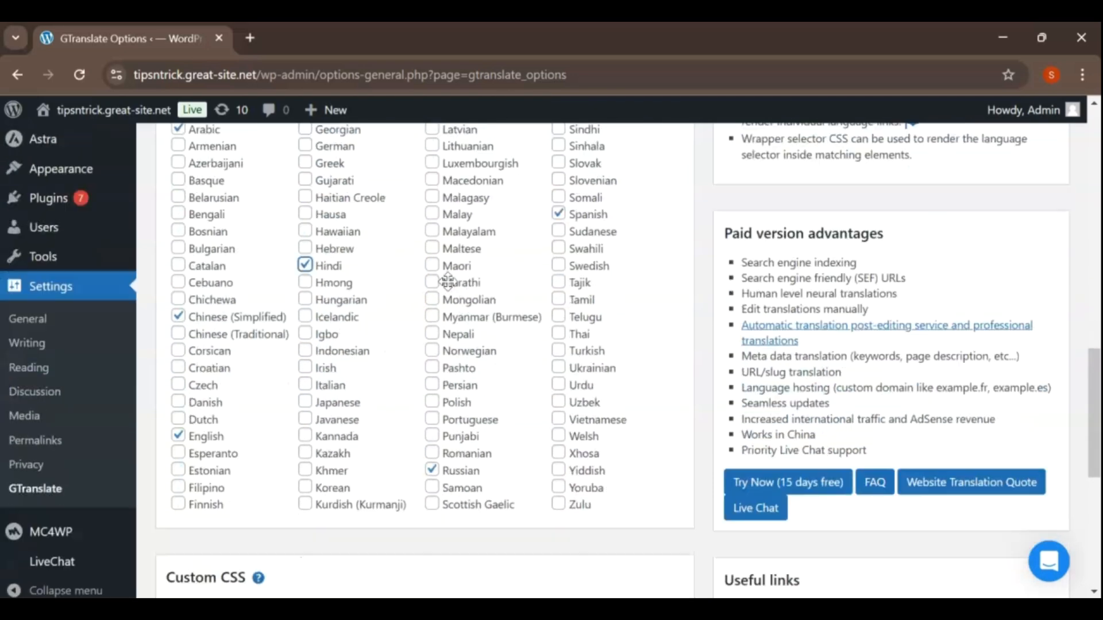
scroll(471, 286, up, 3)
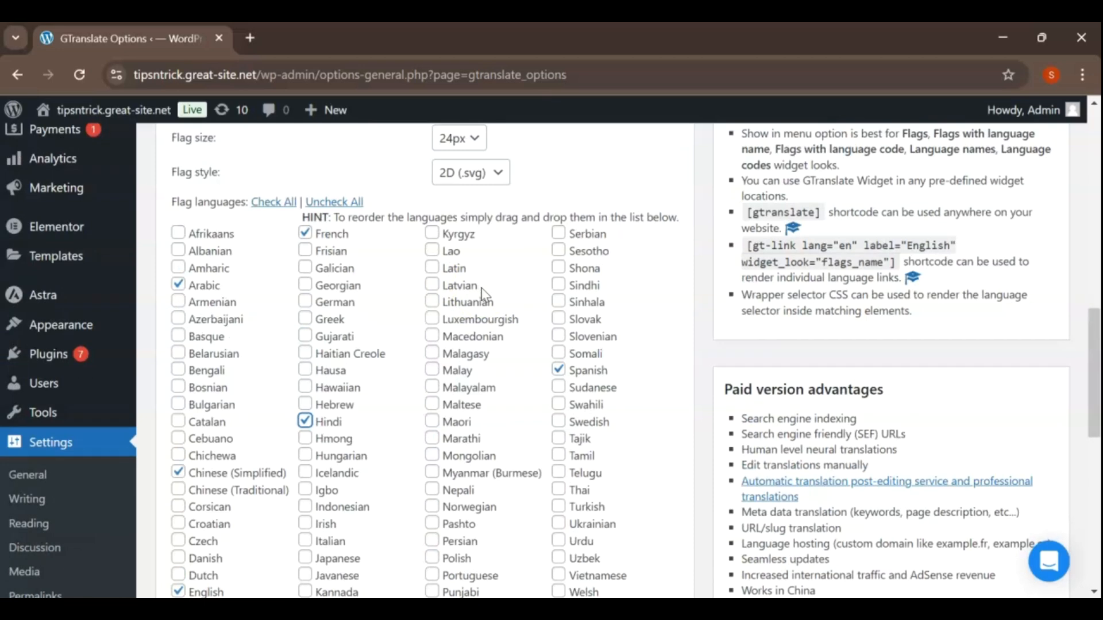
scroll(344, 276, down, 3)
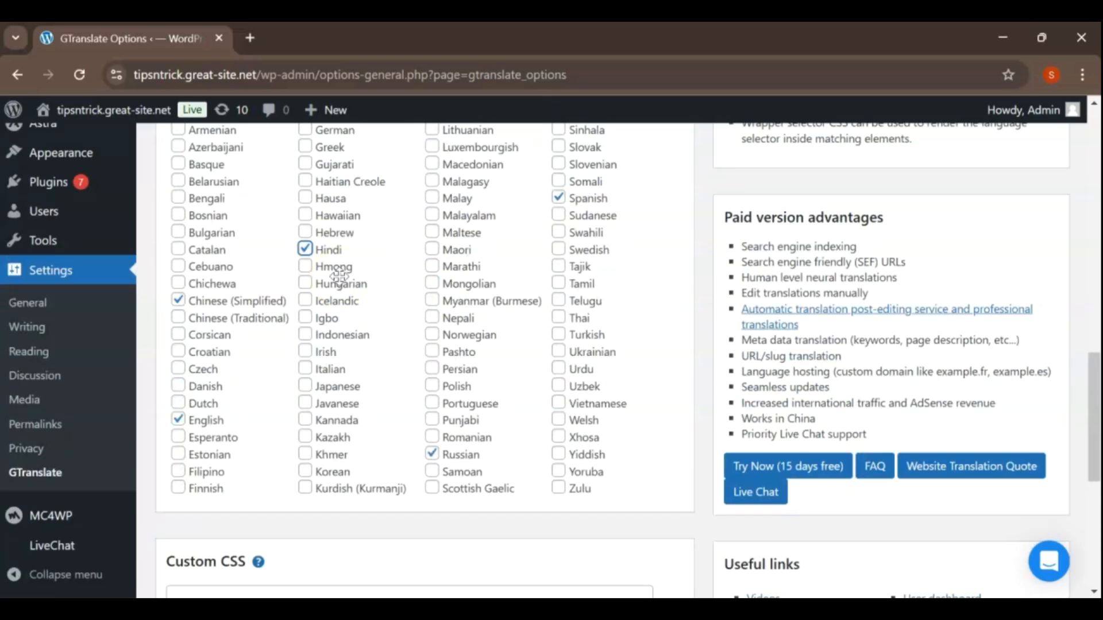
scroll(339, 274, up, 5)
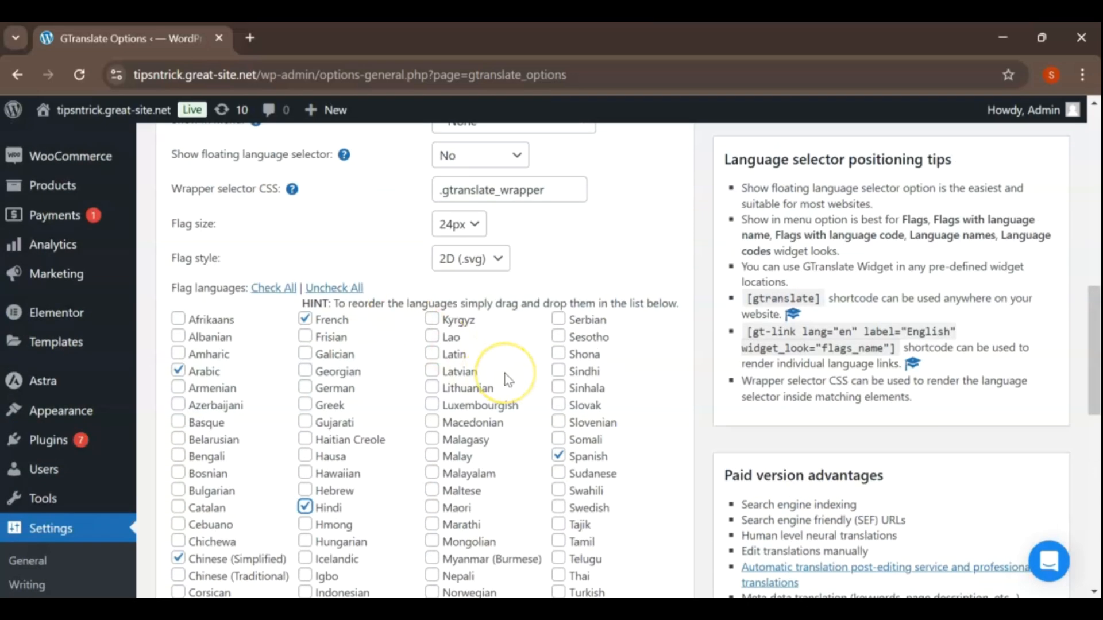
Step: Browse the source languages offered under Translate from, keeping English selected
scroll(508, 379, up, 6)
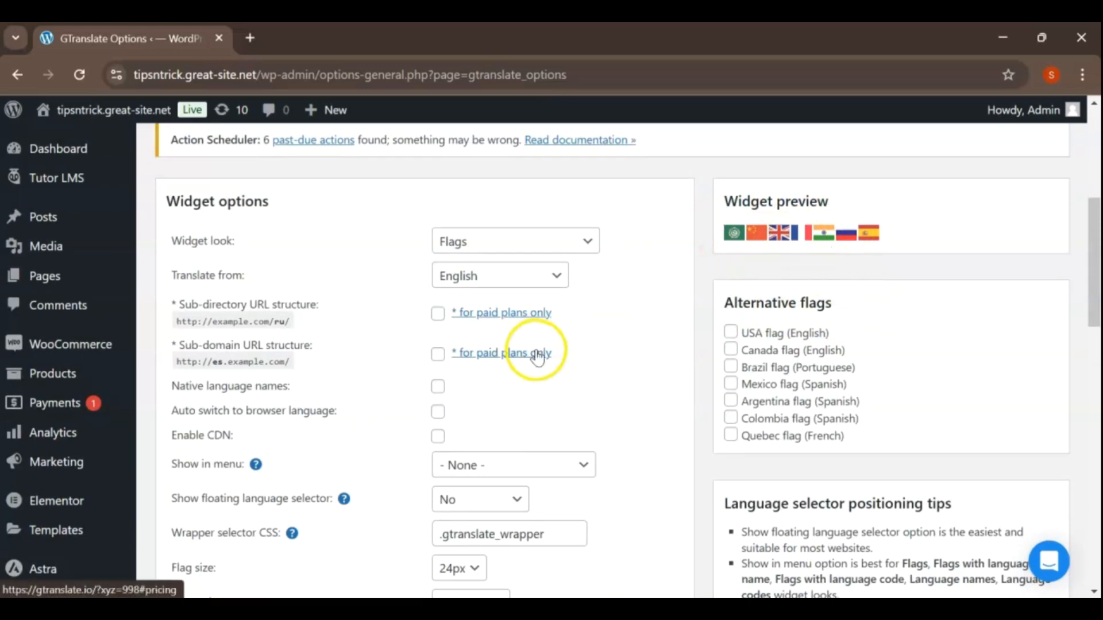
click(556, 278)
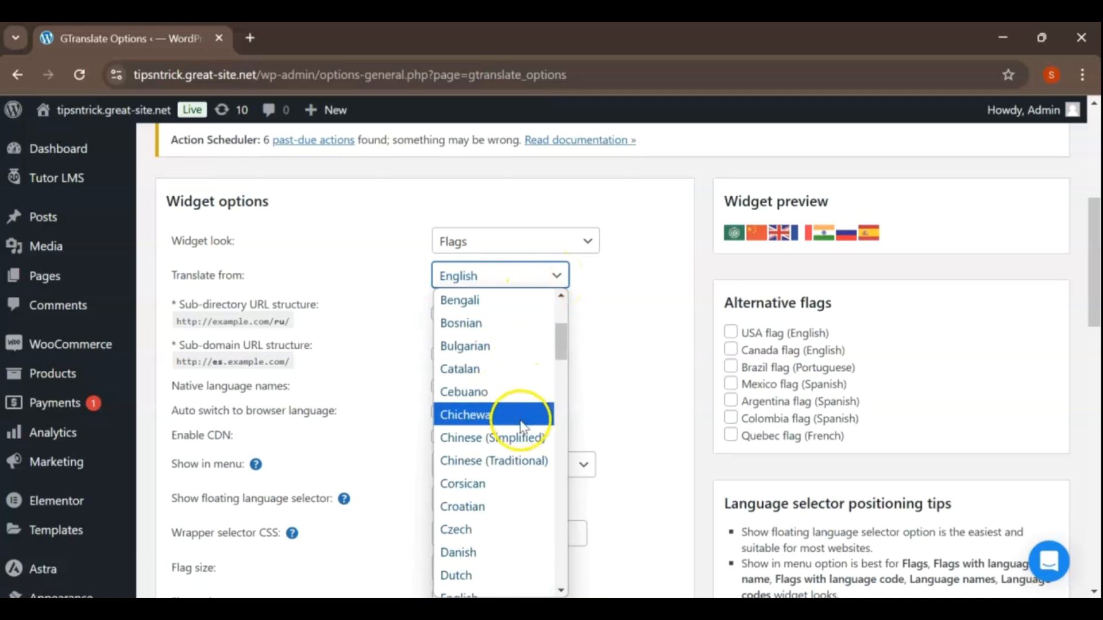
click(599, 286)
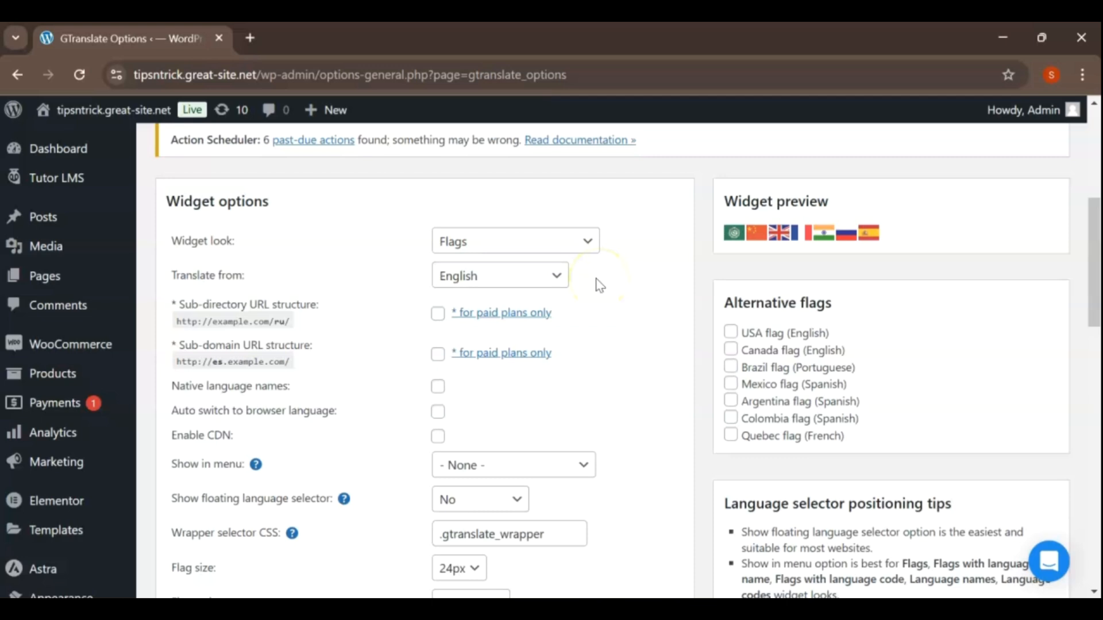
scroll(608, 309, down, 3)
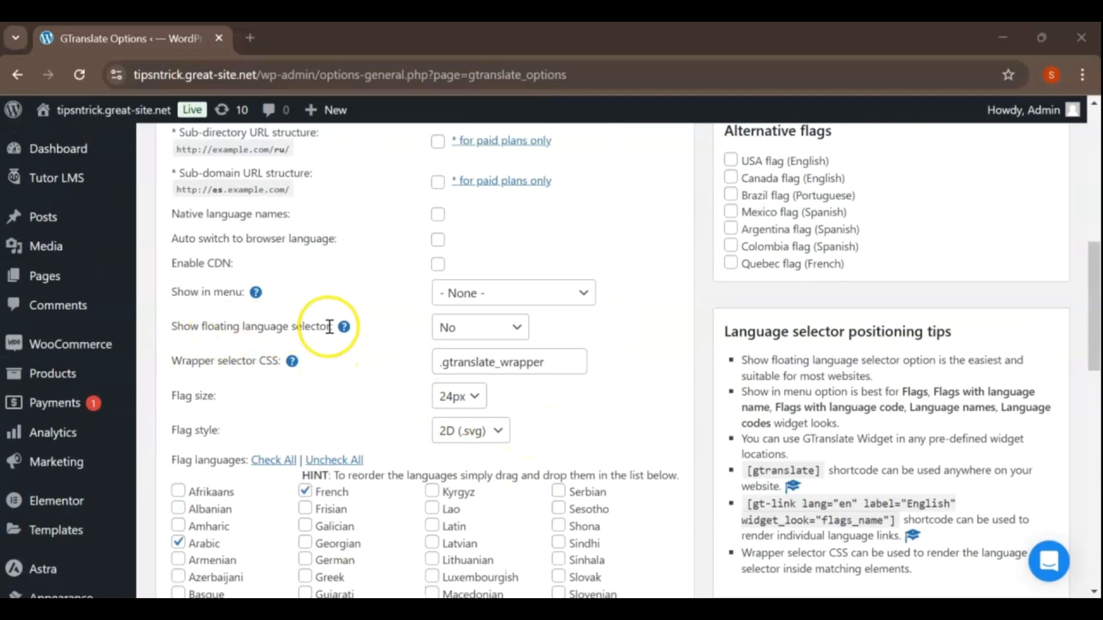
Step: Set the floating language selector to Bottom left and save the GTranslate options
click(512, 336)
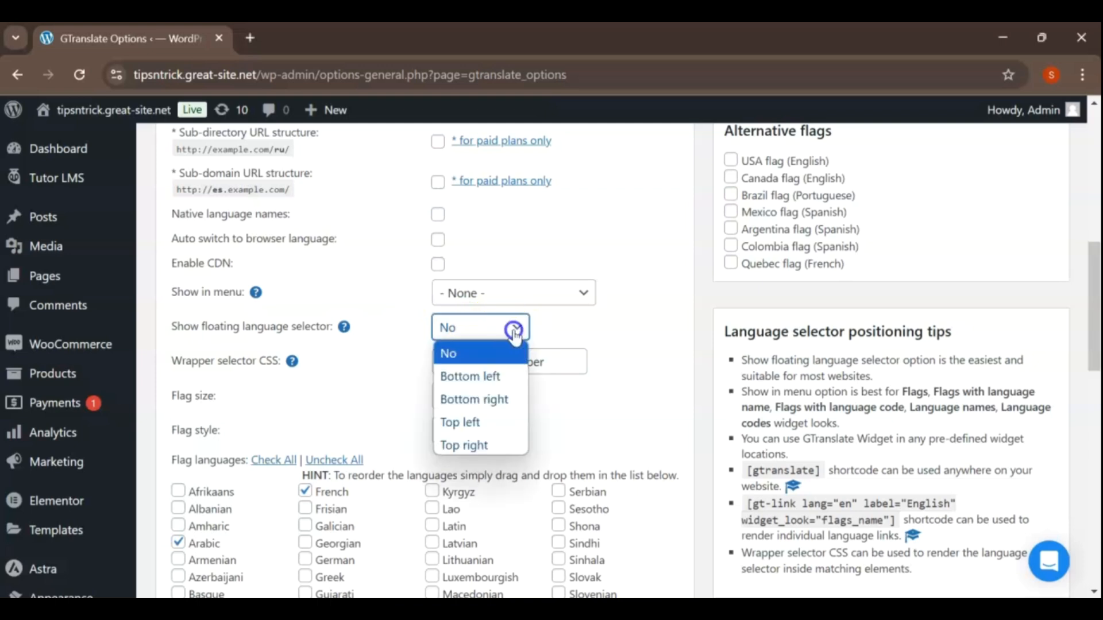
click(482, 378)
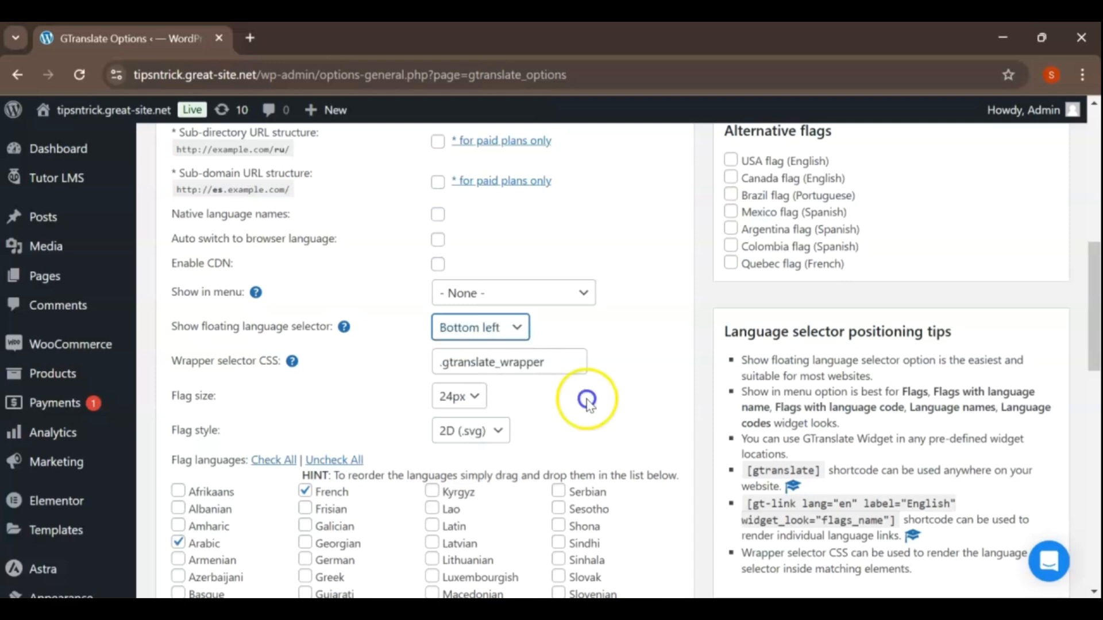
scroll(591, 400, down, 5)
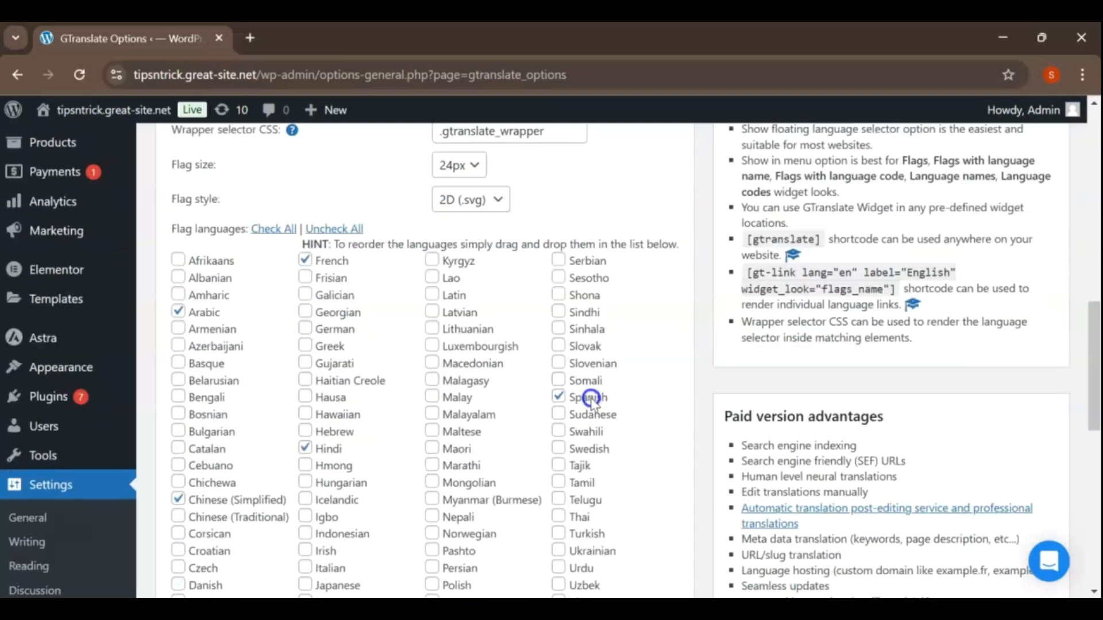
scroll(591, 397, down, 8)
click(212, 510)
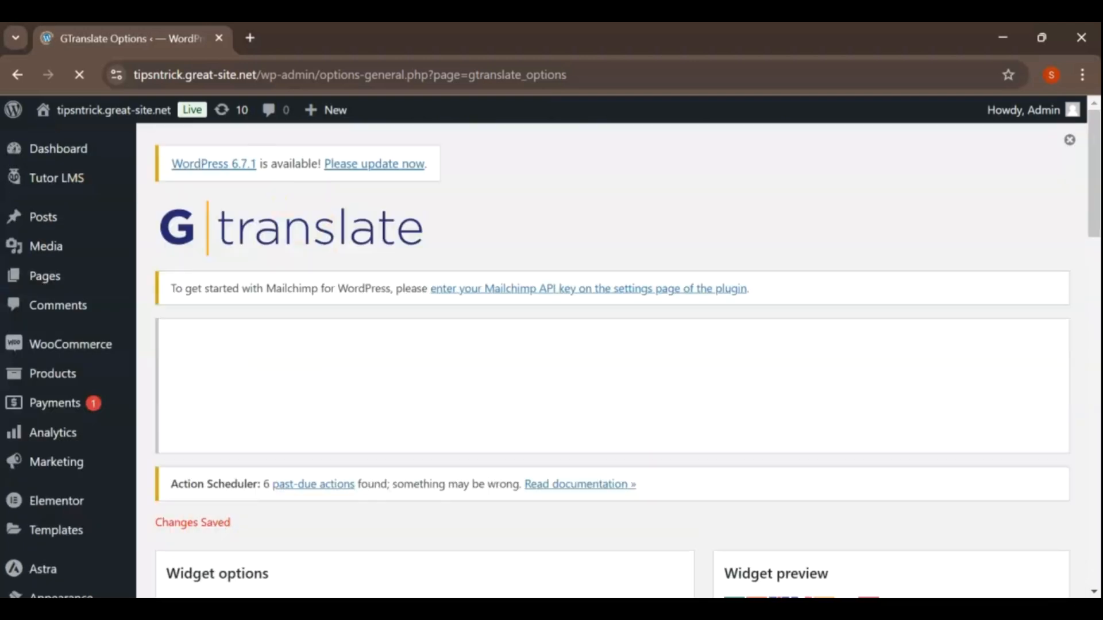
Step: Visit the live site and test the flags by translating the home page into Arabic, Hindi and Spanish, then back into English
mouse_move(109, 110)
click(91, 141)
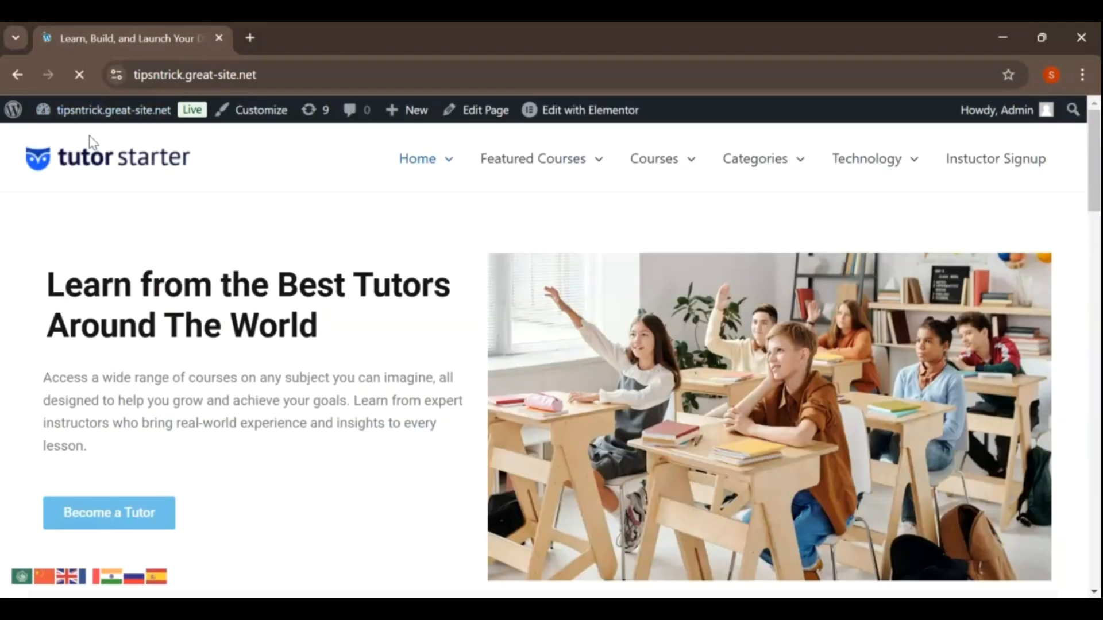
click(21, 577)
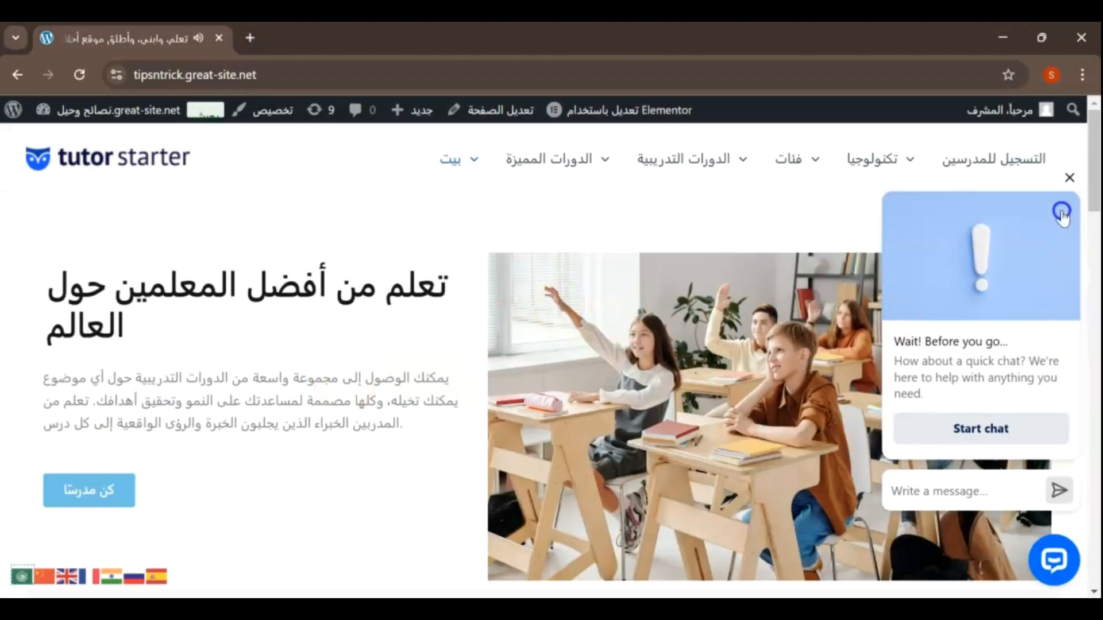
click(1069, 178)
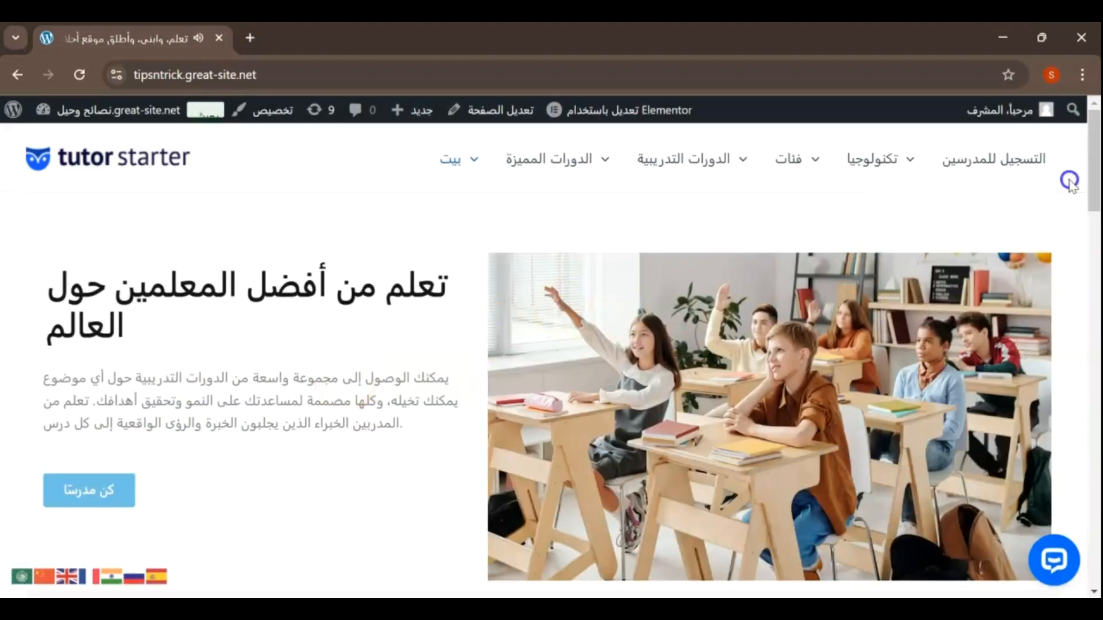
click(112, 577)
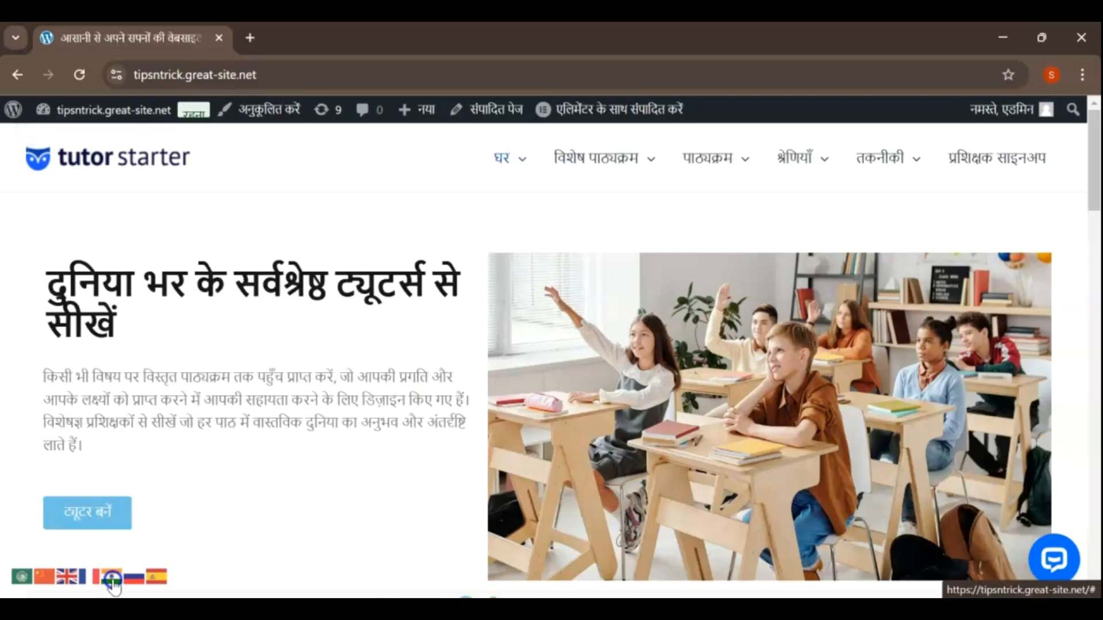
click(150, 577)
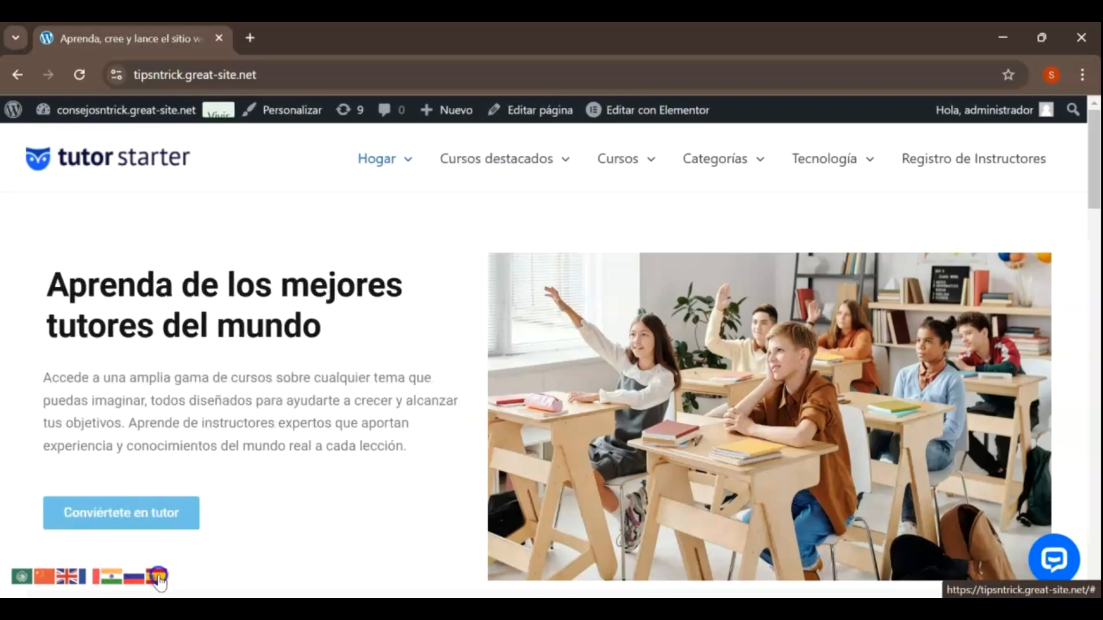
click(66, 579)
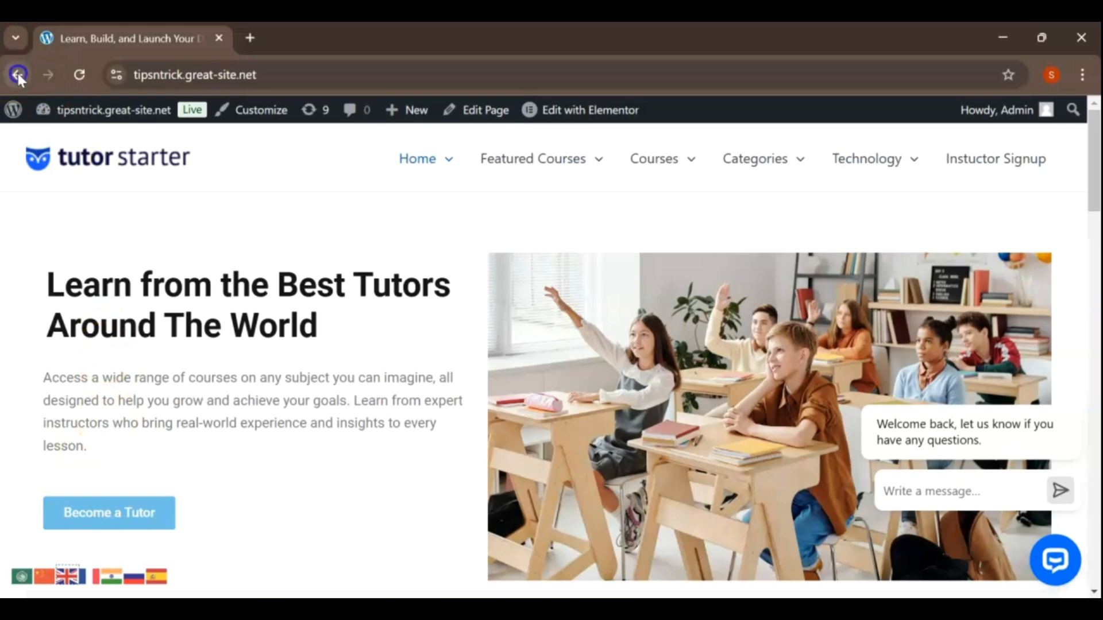
Step: In the GTranslate options, set the widget look to Globe with the dark blue globe color #1e73be and save the changes
scroll(437, 284, down, 3)
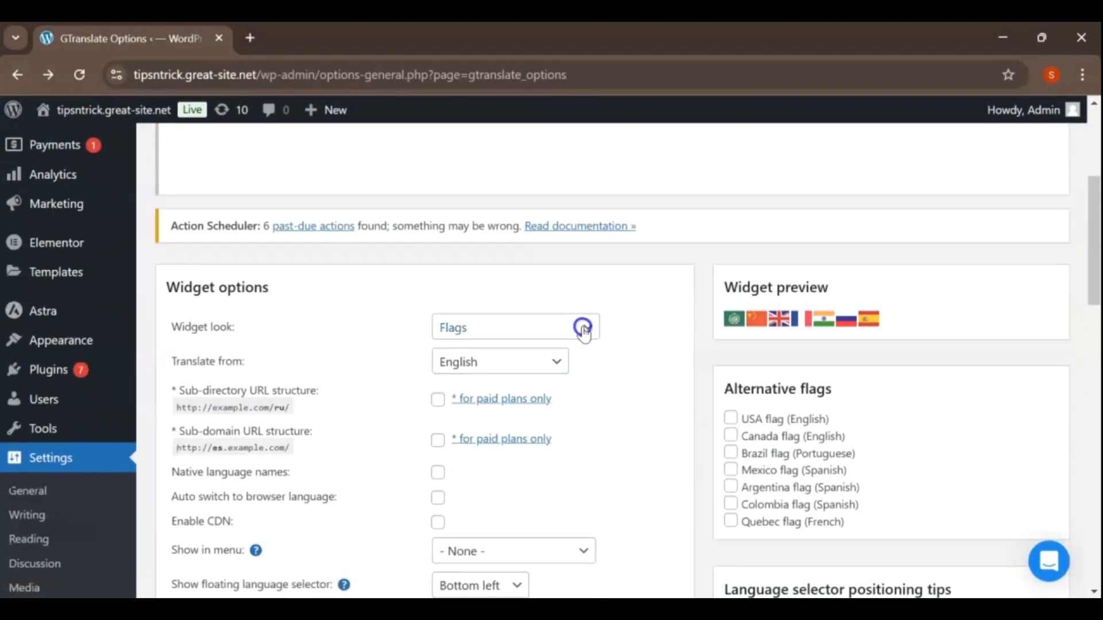
click(584, 332)
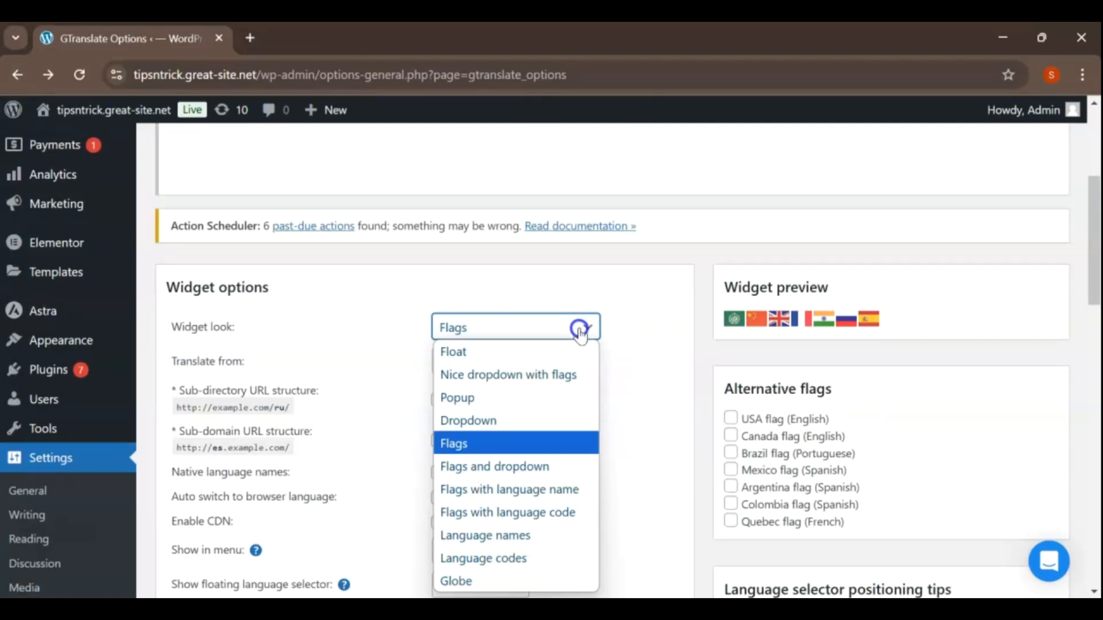
click(455, 581)
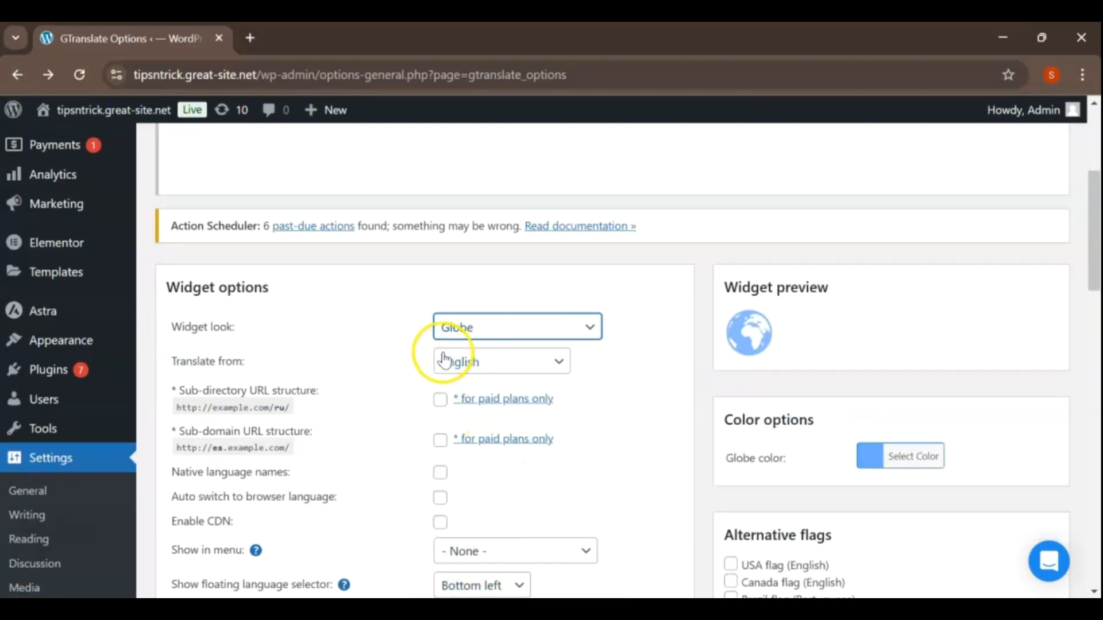
click(867, 465)
scroll(911, 403, down, 3)
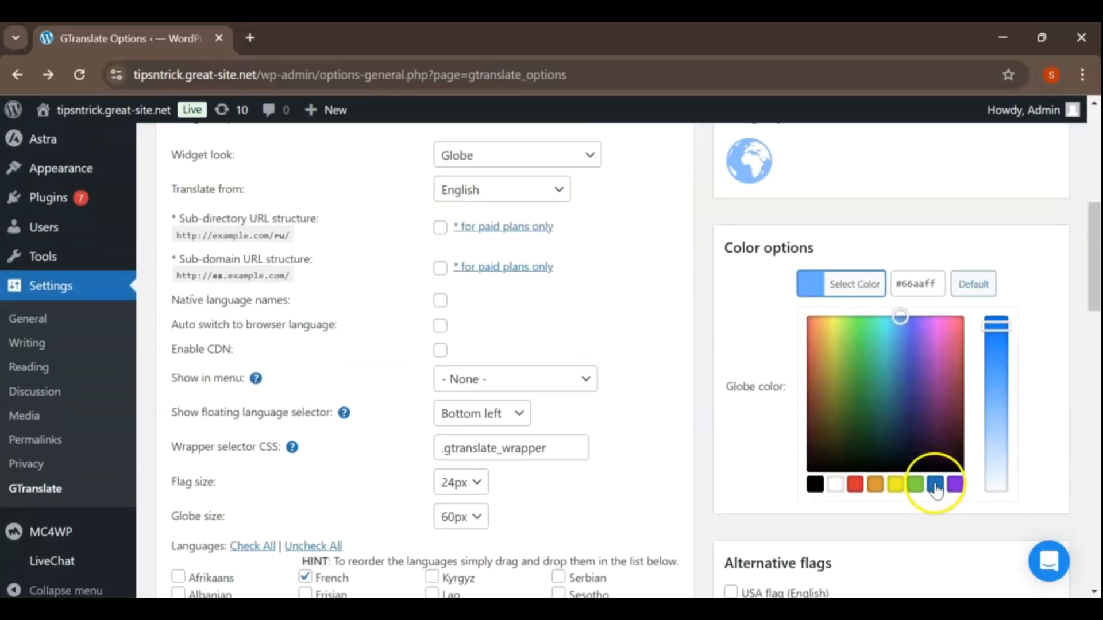
click(935, 485)
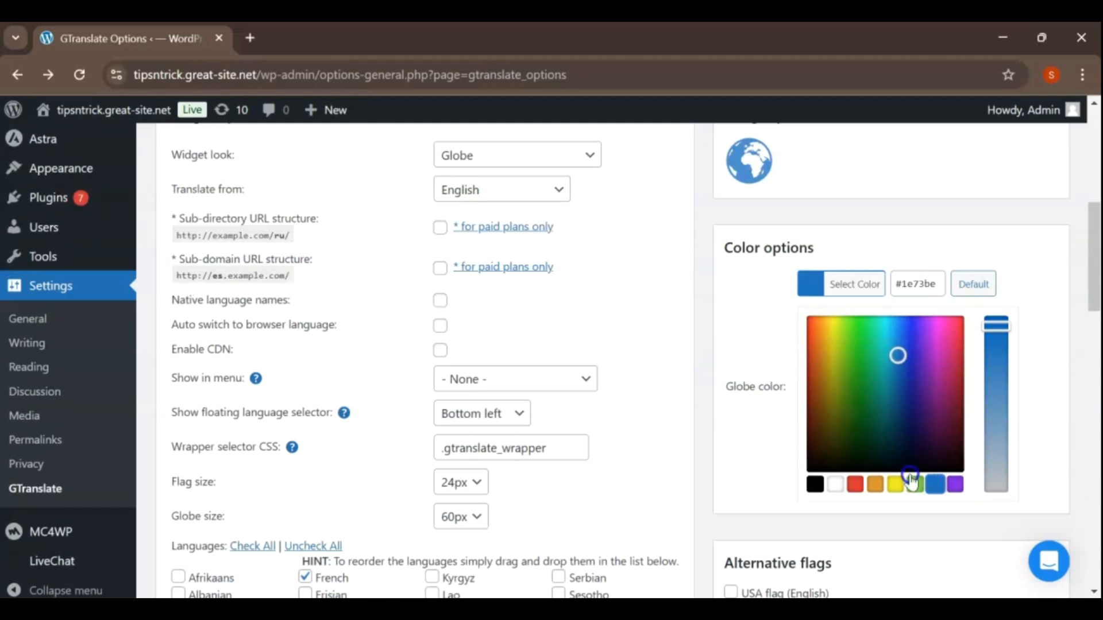
scroll(335, 356, down, 15)
scroll(209, 254, up, 3)
click(209, 363)
Step: Visit the live site and test the globe switcher by translating the home page into German and back into English
mouse_move(69, 140)
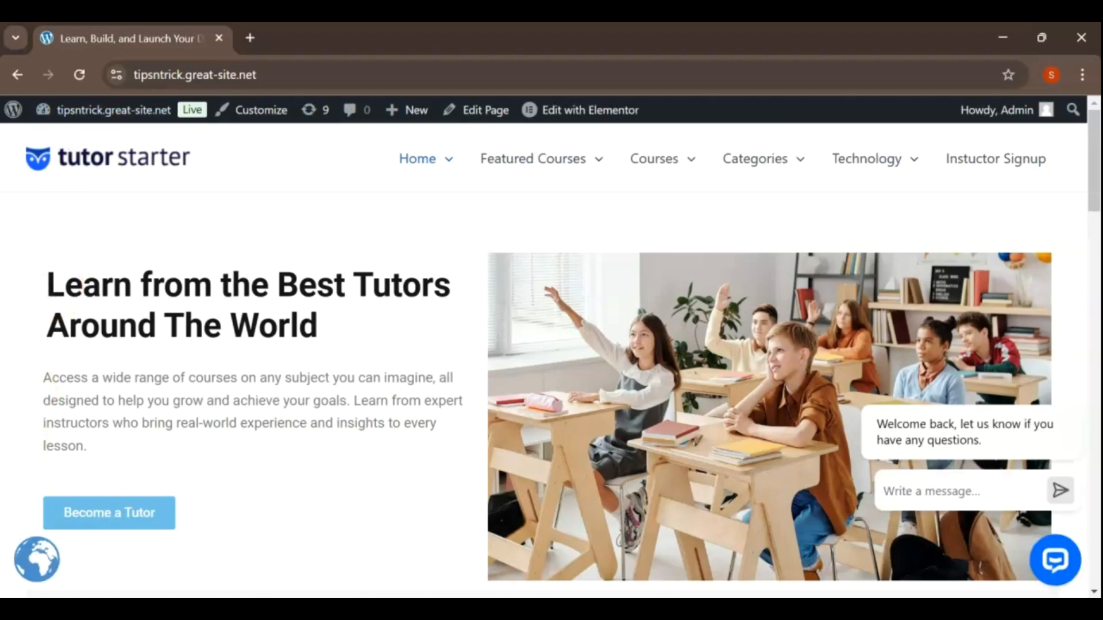
click(39, 565)
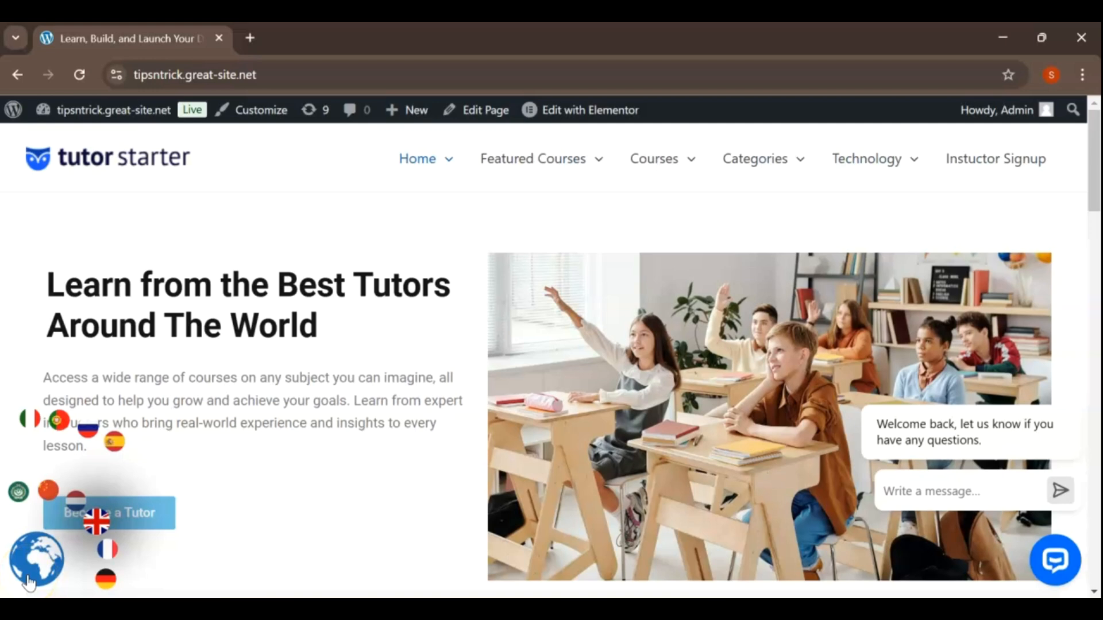
click(113, 580)
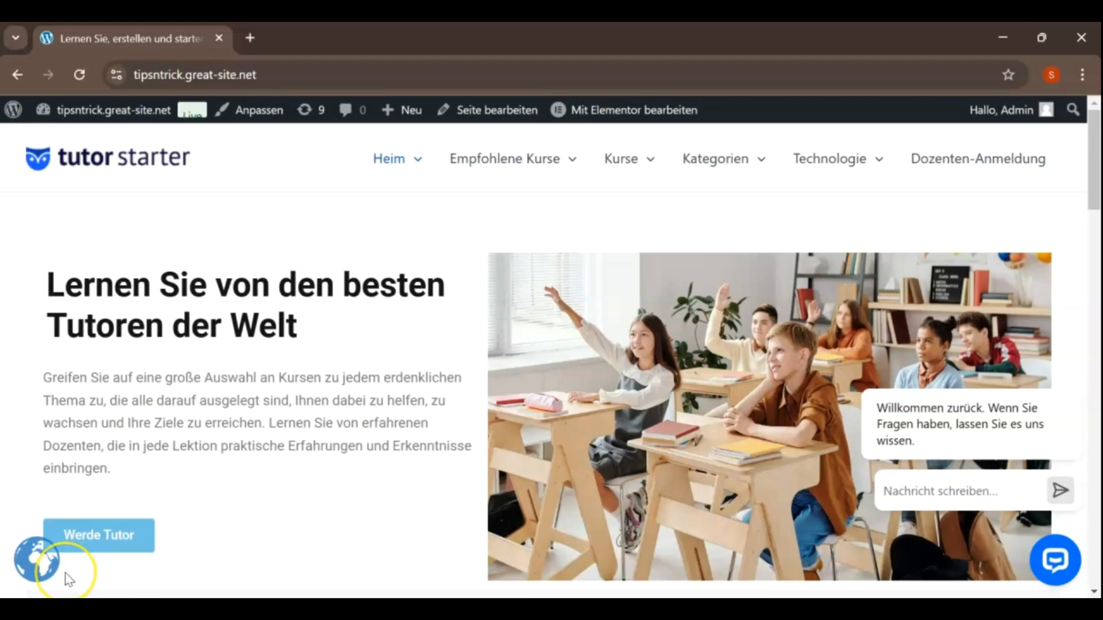
click(34, 572)
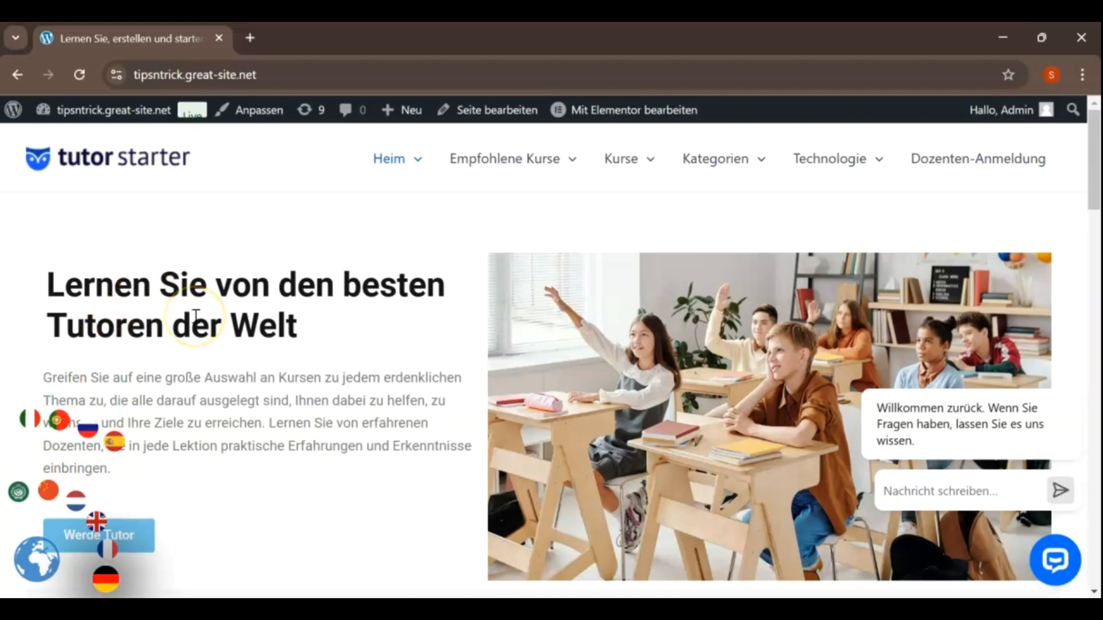
click(96, 520)
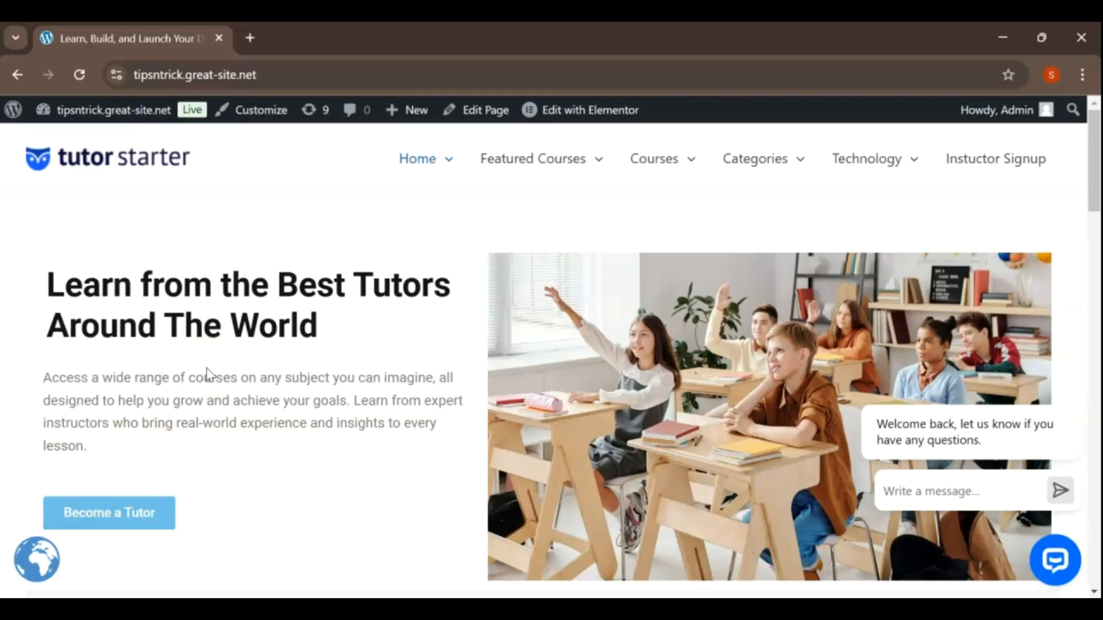
Step: Return to the GTranslate options, try the Dropdown look, and set the widget look to Flags and dropdown
click(23, 78)
click(519, 337)
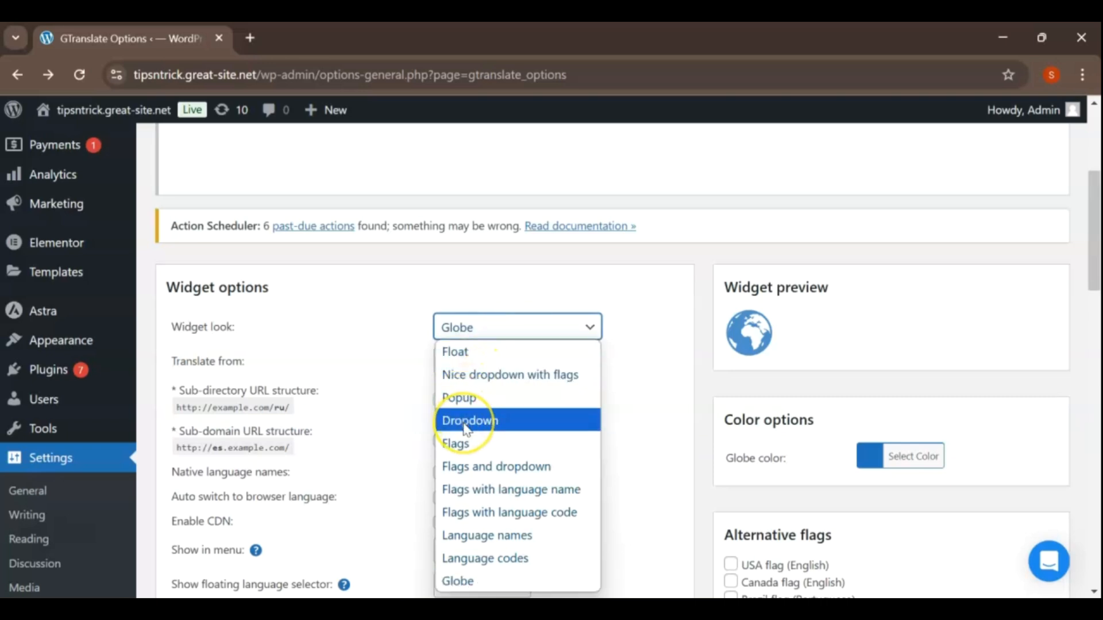
click(467, 430)
click(523, 326)
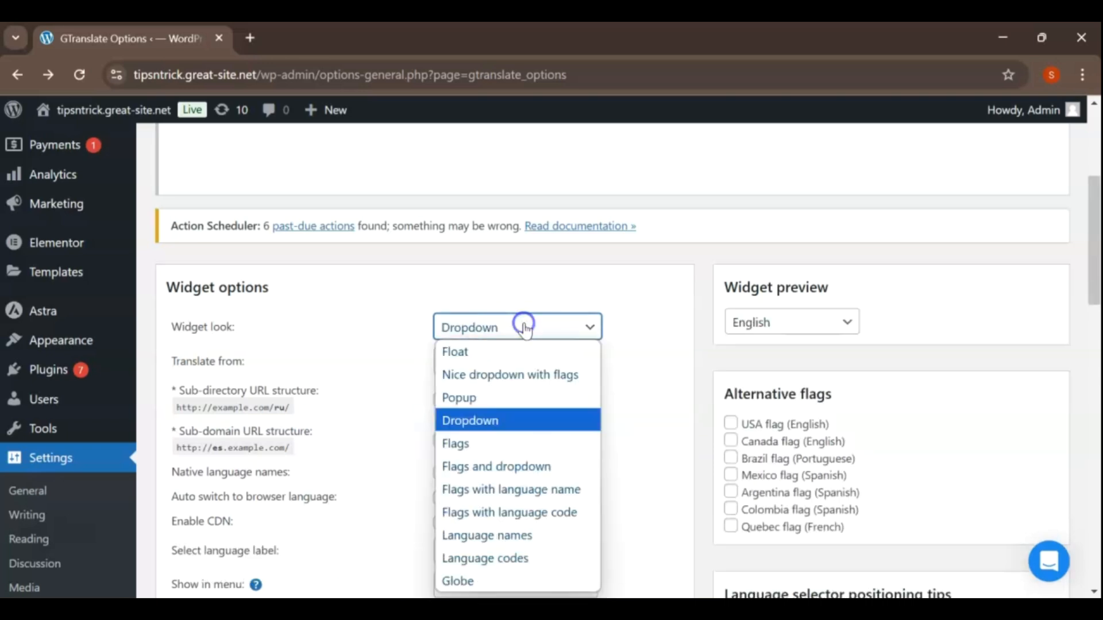
click(483, 465)
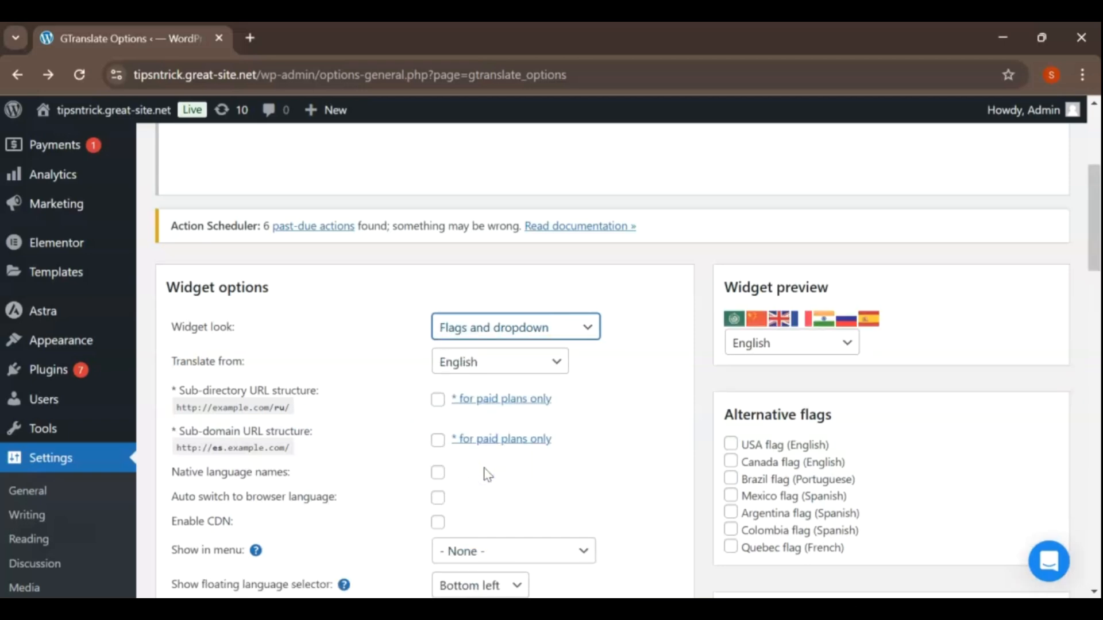
Step: Remove Russian from the flag languages, and German, Spanish, Russian and Dutch from the dropdown languages
scroll(460, 402, down, 6)
scroll(456, 397, down, 2)
click(432, 448)
scroll(433, 448, down, 3)
click(305, 397)
scroll(402, 443, down, 3)
click(556, 363)
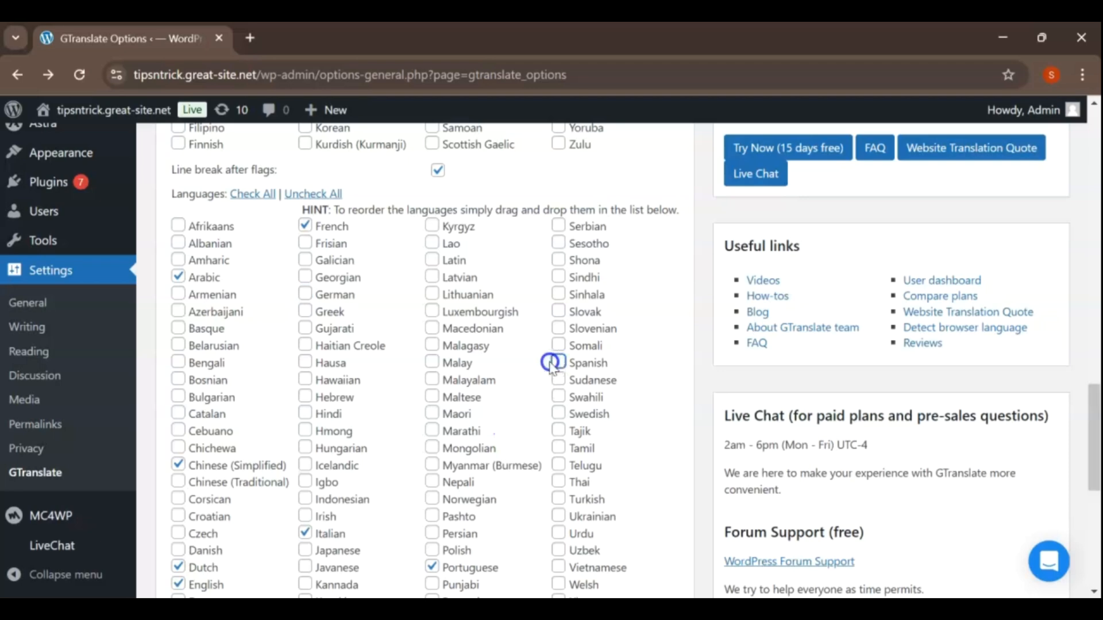
scroll(517, 371, down, 3)
click(432, 447)
click(178, 395)
scroll(439, 364, down, 4)
Step: Copy the gtranslate shortcode from the language selector positioning tips
scroll(440, 364, up, 8)
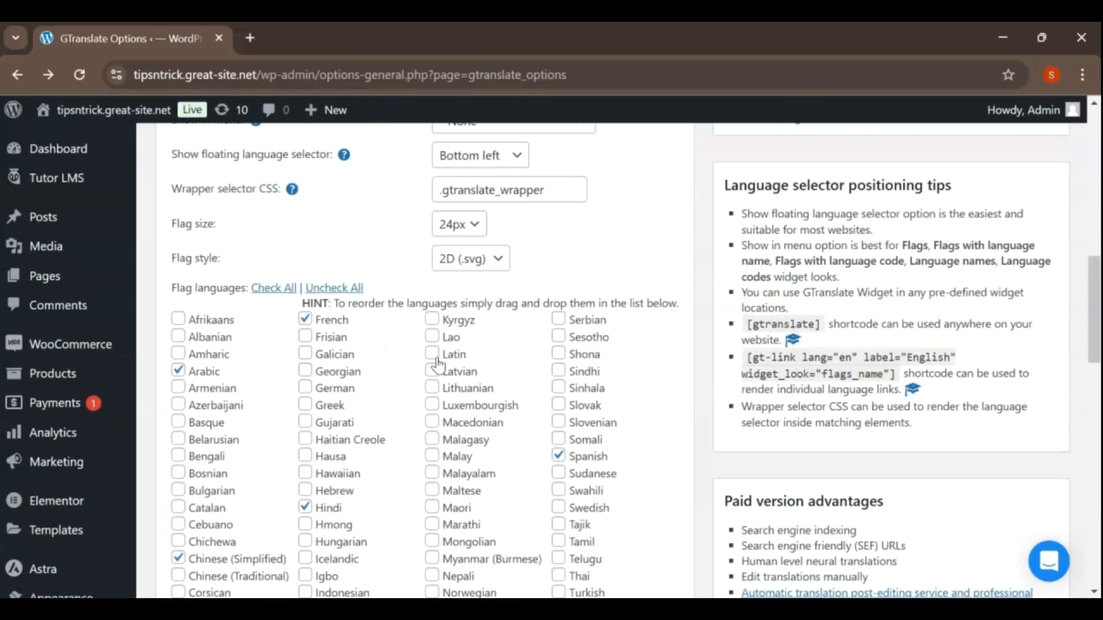
drag(746, 325, 813, 324)
double_click(815, 325)
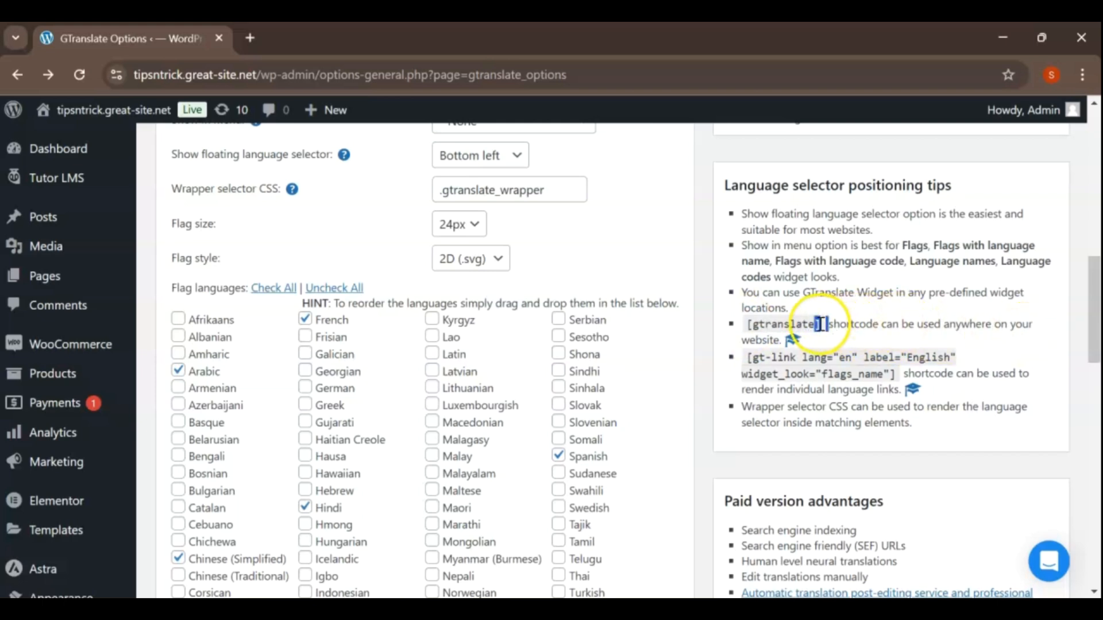
click(818, 323)
drag(818, 324, 750, 322)
right_click(750, 321)
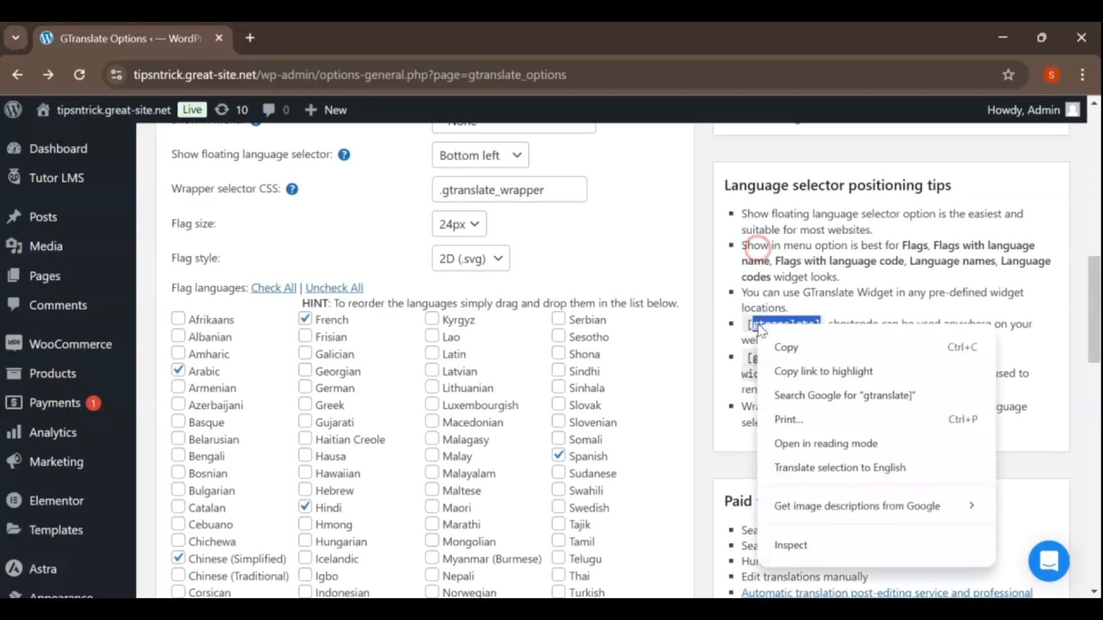
click(784, 345)
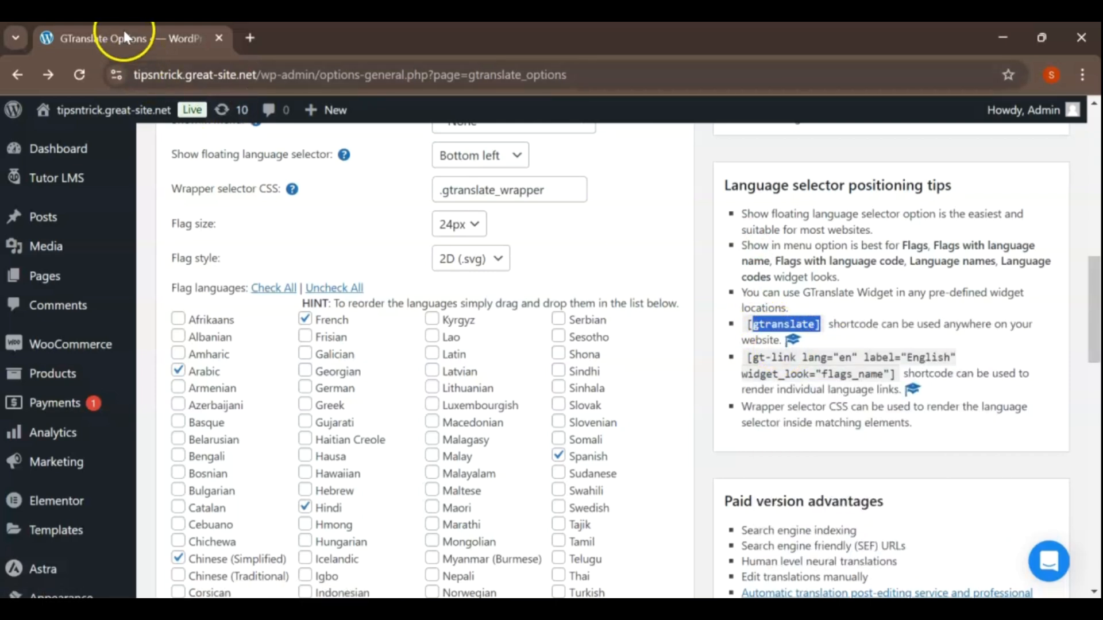
Step: Visit the live site and open its home page for editing with Elementor
click(86, 140)
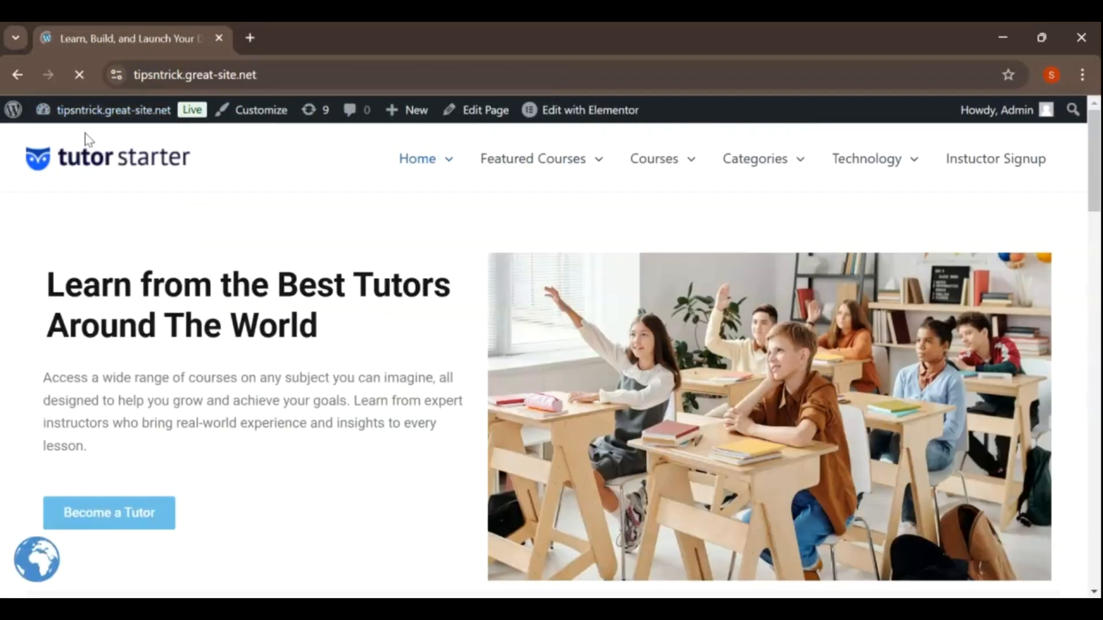
mouse_move(576, 117)
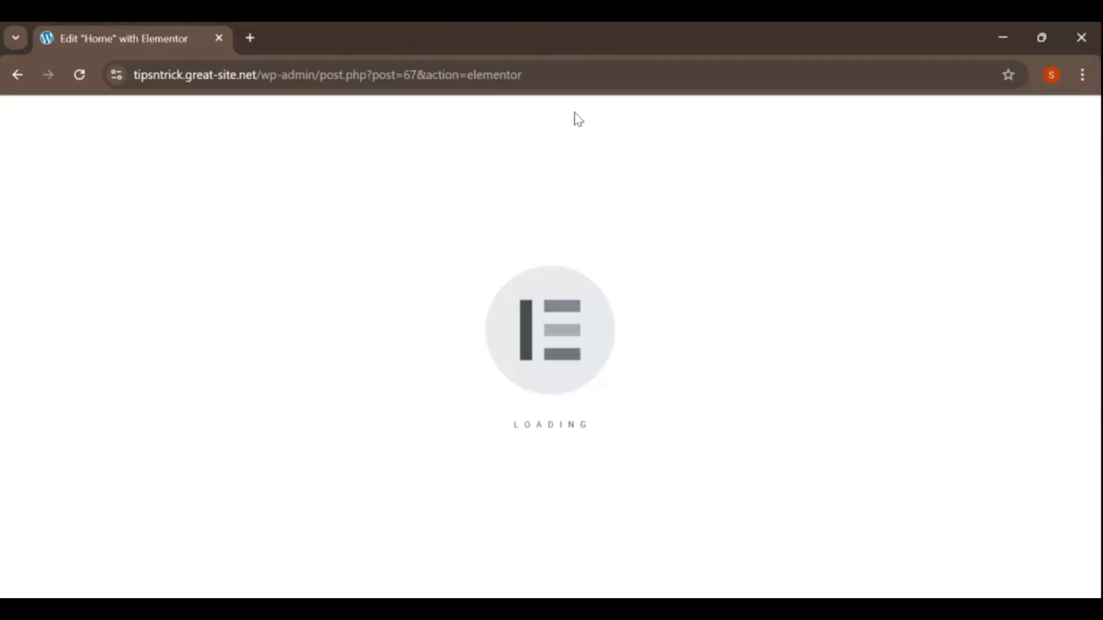
click(357, 164)
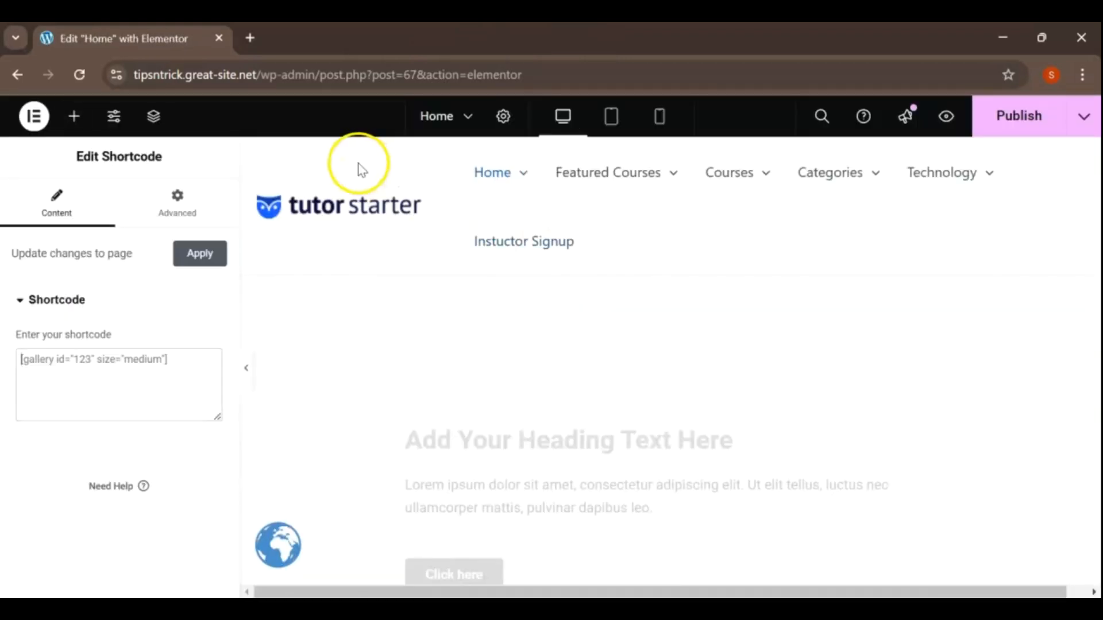
Step: Find the Shortcode widget with "cod", place it above the Become a Tutor button, and apply the copied gtranslate shortcode in it
click(59, 401)
click(88, 239)
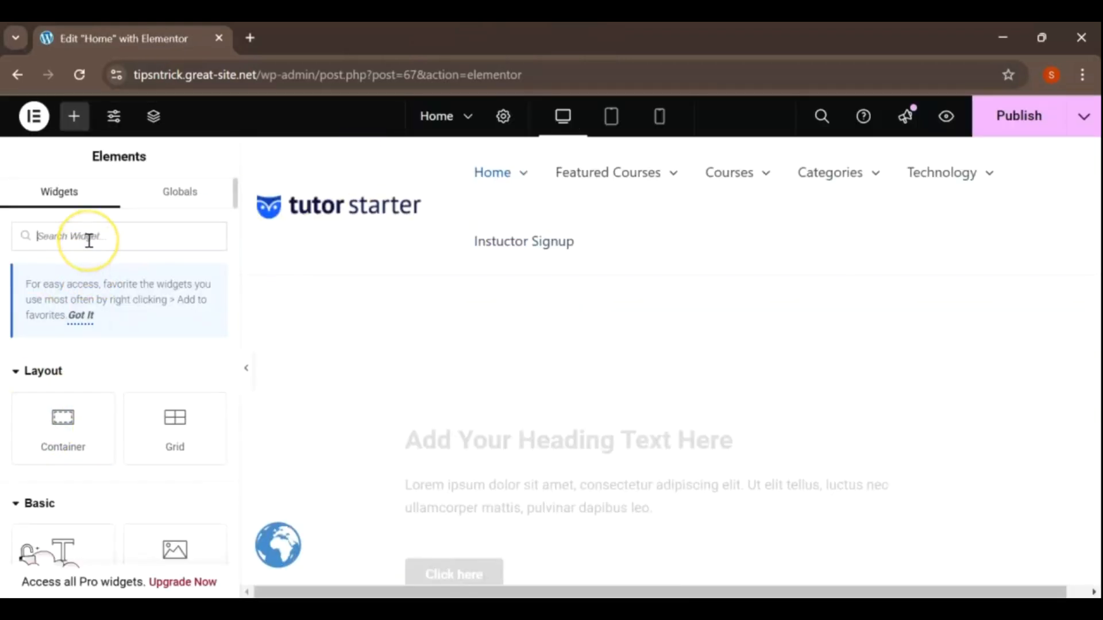
text(co)
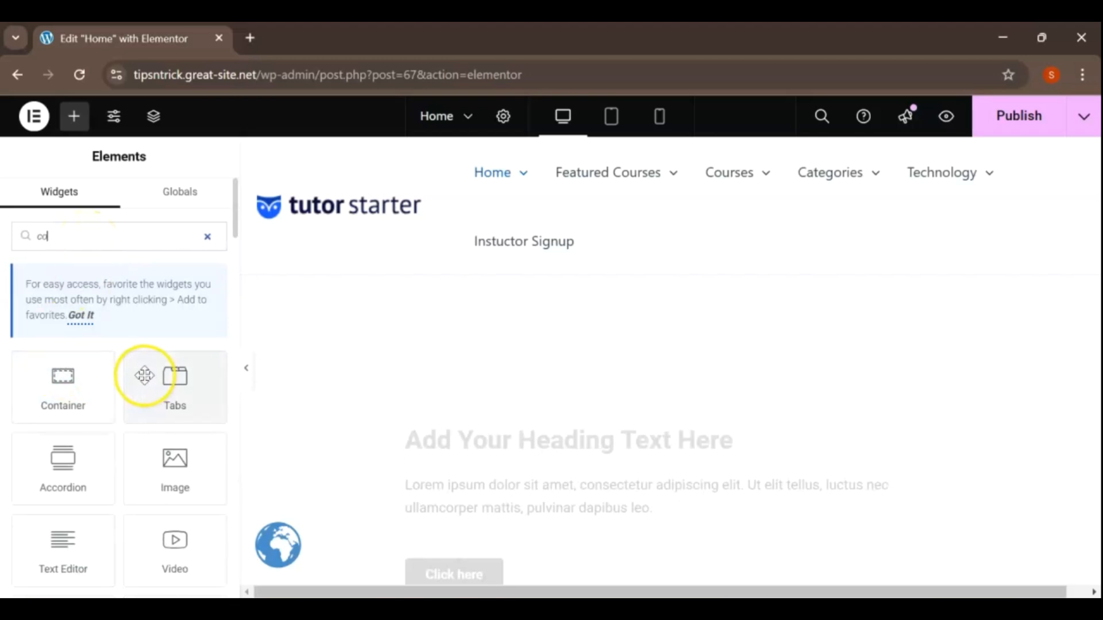
text(d)
drag(74, 402, 281, 459)
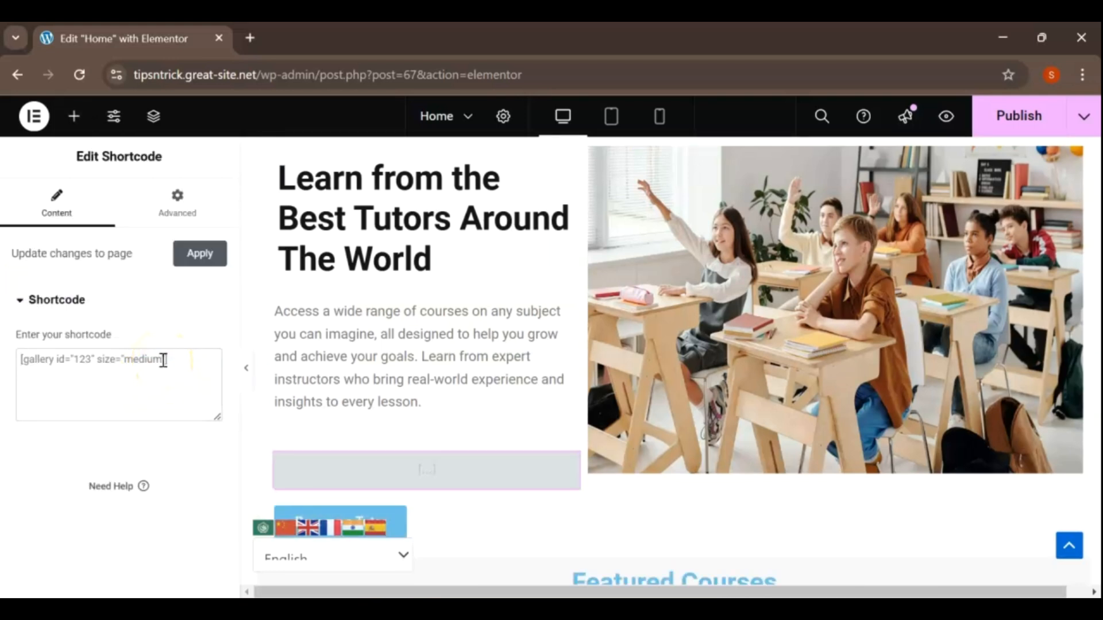
key(ctrl+v)
click(199, 257)
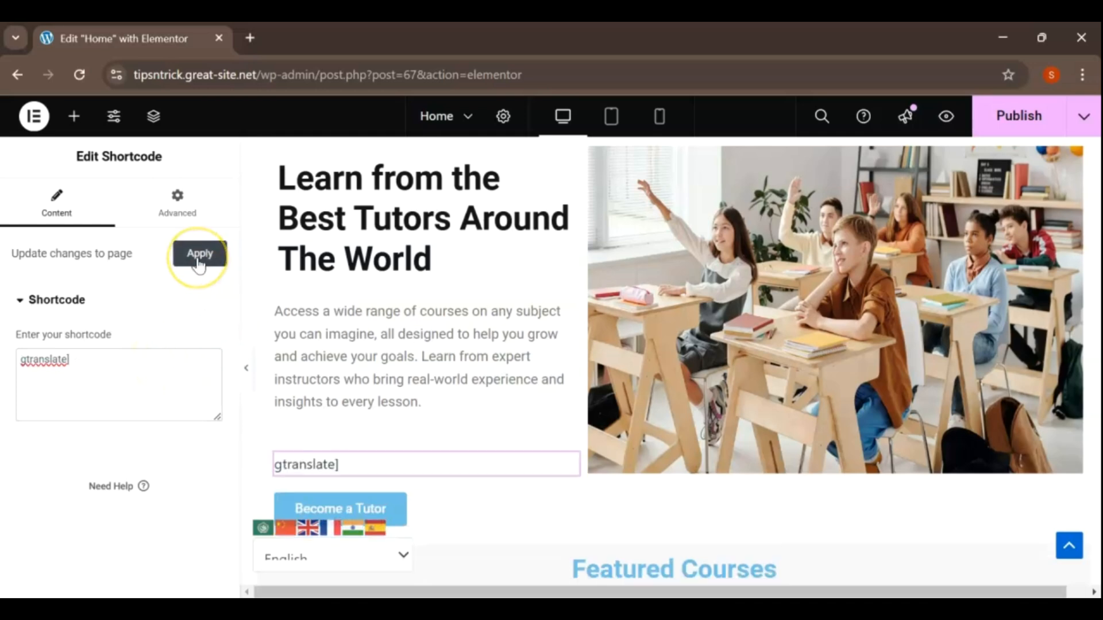
Step: Publish the home page and check the language lists of the embedded and floating switchers on the live page
click(1015, 122)
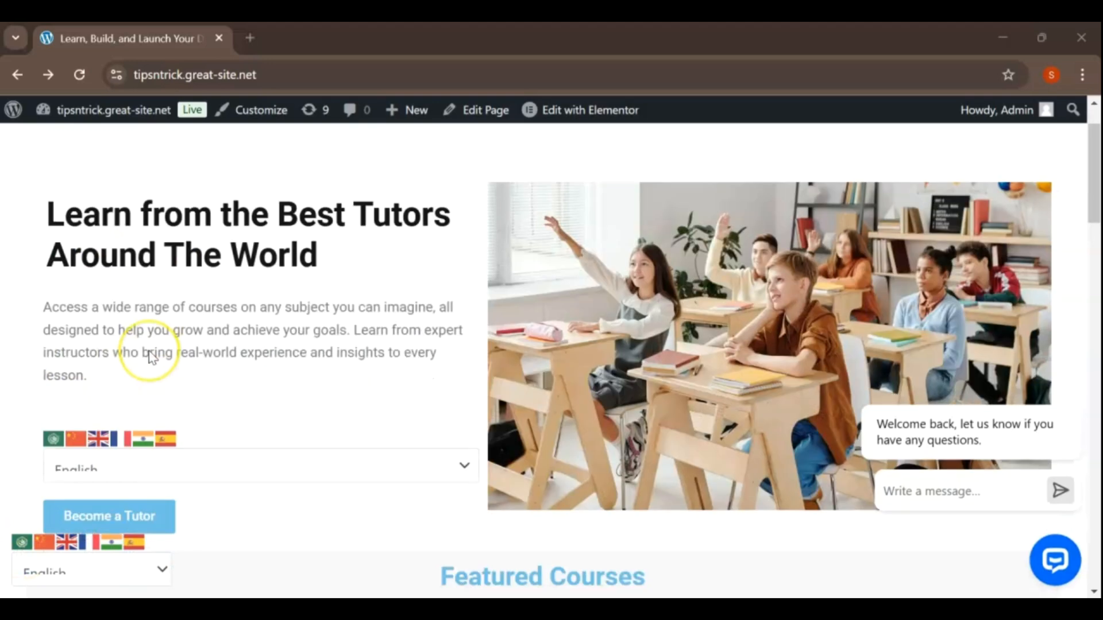
scroll(150, 357, down, 2)
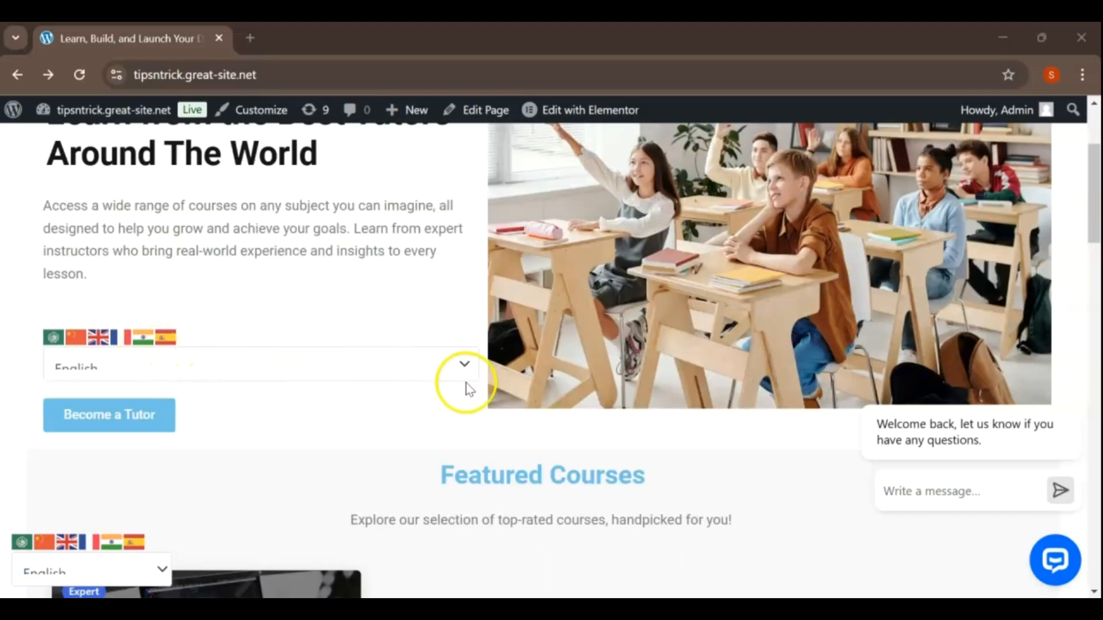
click(464, 366)
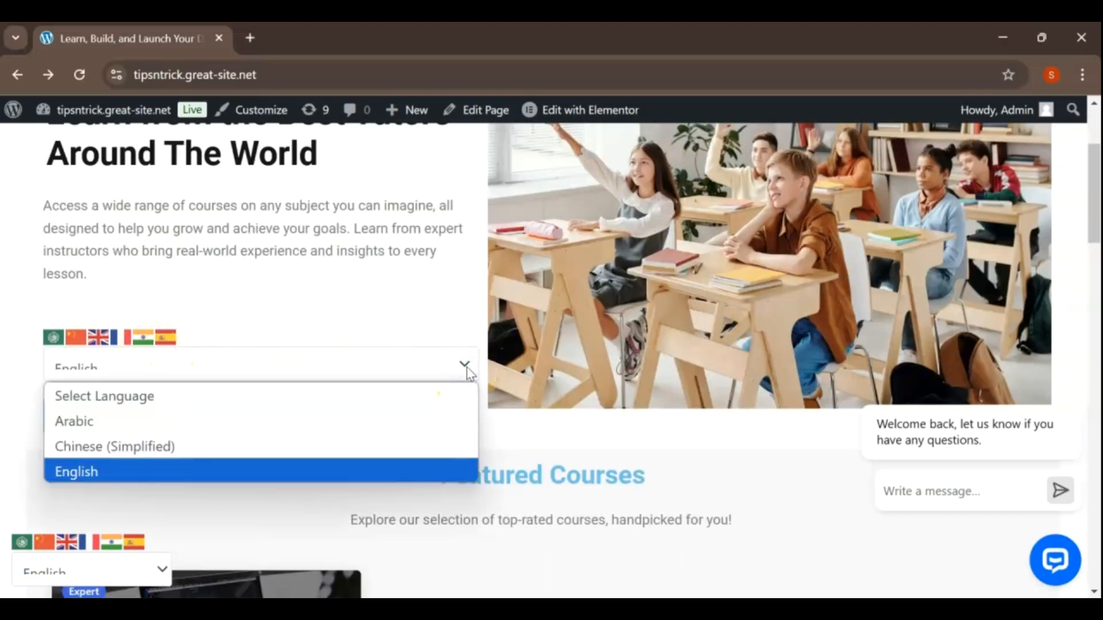
click(466, 367)
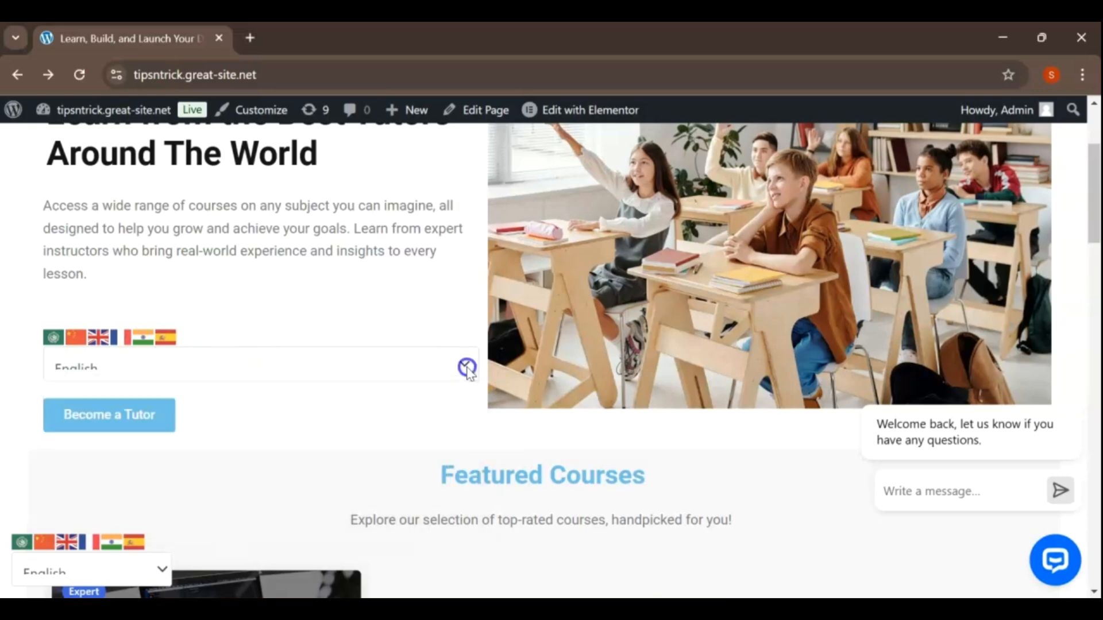
scroll(318, 405, down, 3)
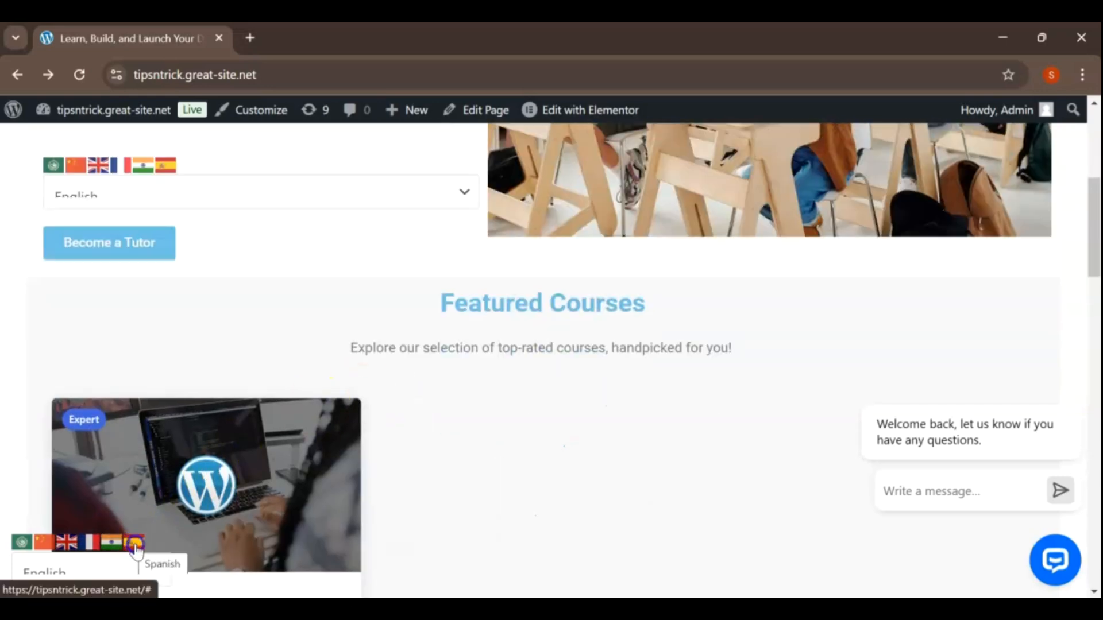
click(159, 569)
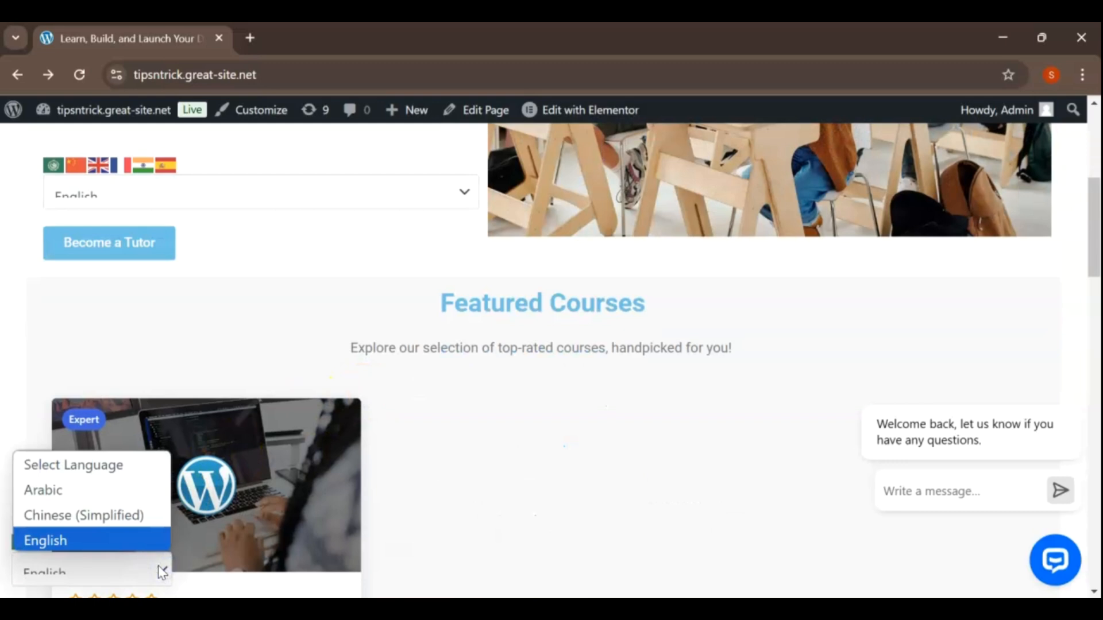
click(159, 568)
scroll(221, 377, up, 6)
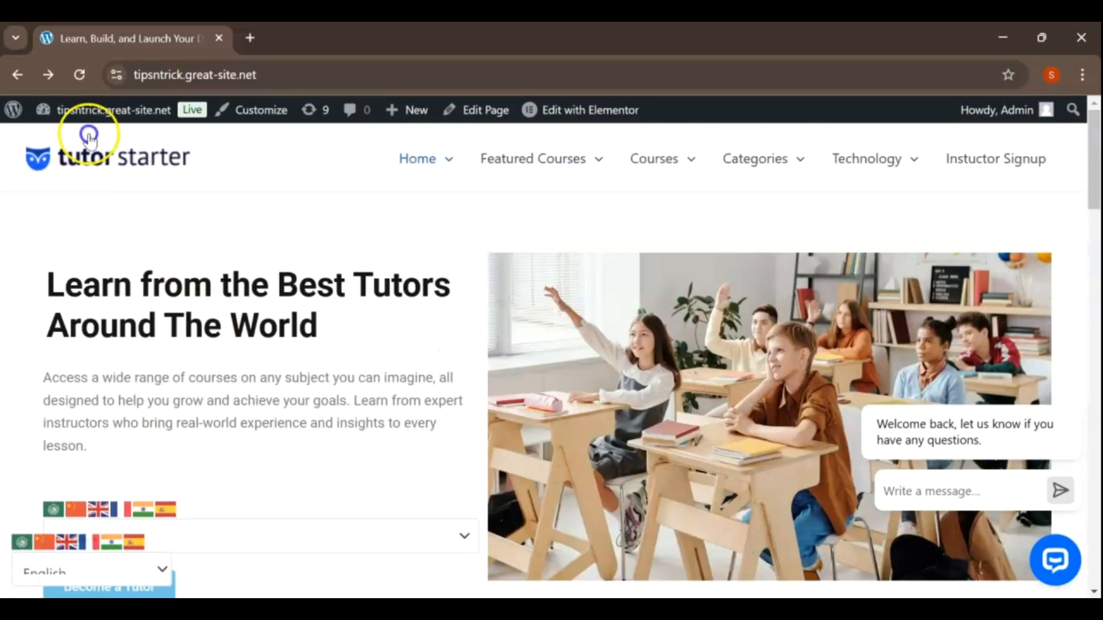
Step: Return to the GTranslate options and set the floating language selector to No
click(16, 76)
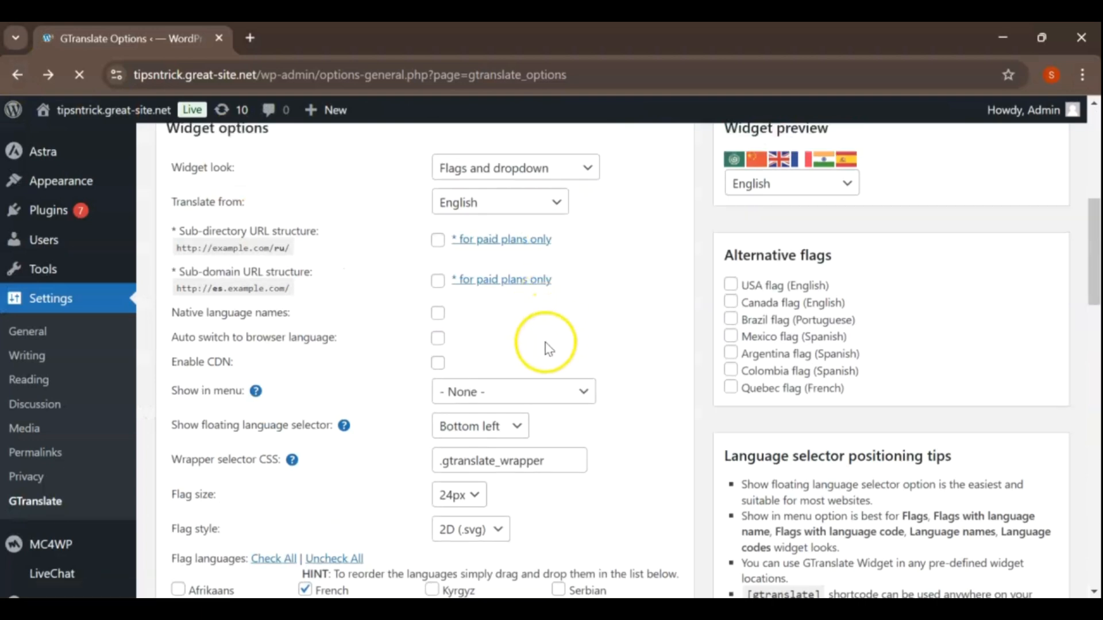
click(528, 431)
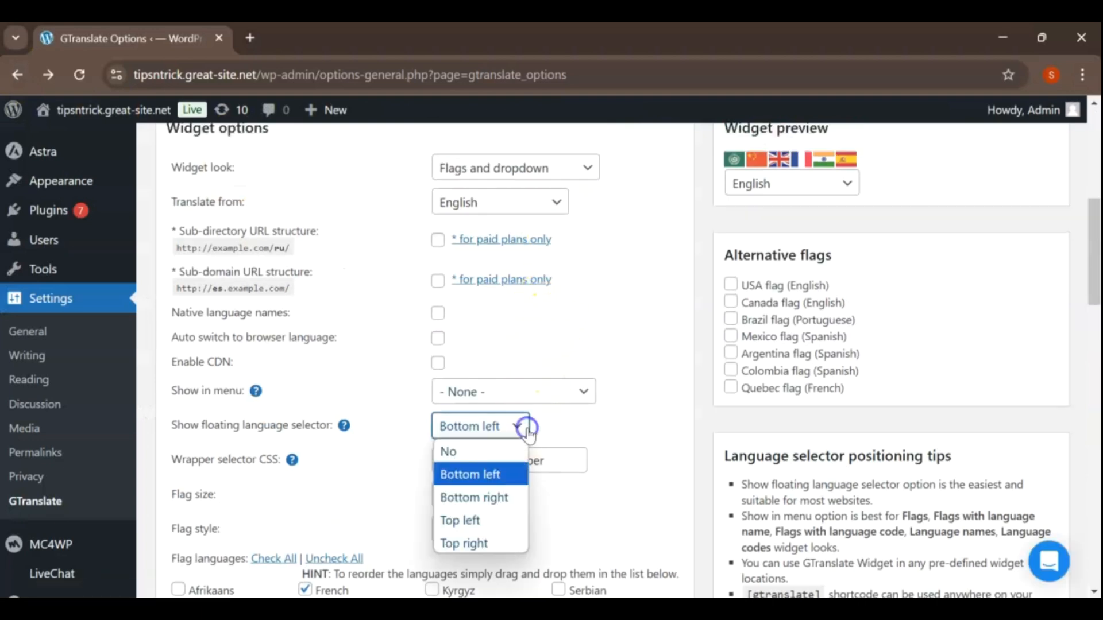
click(481, 452)
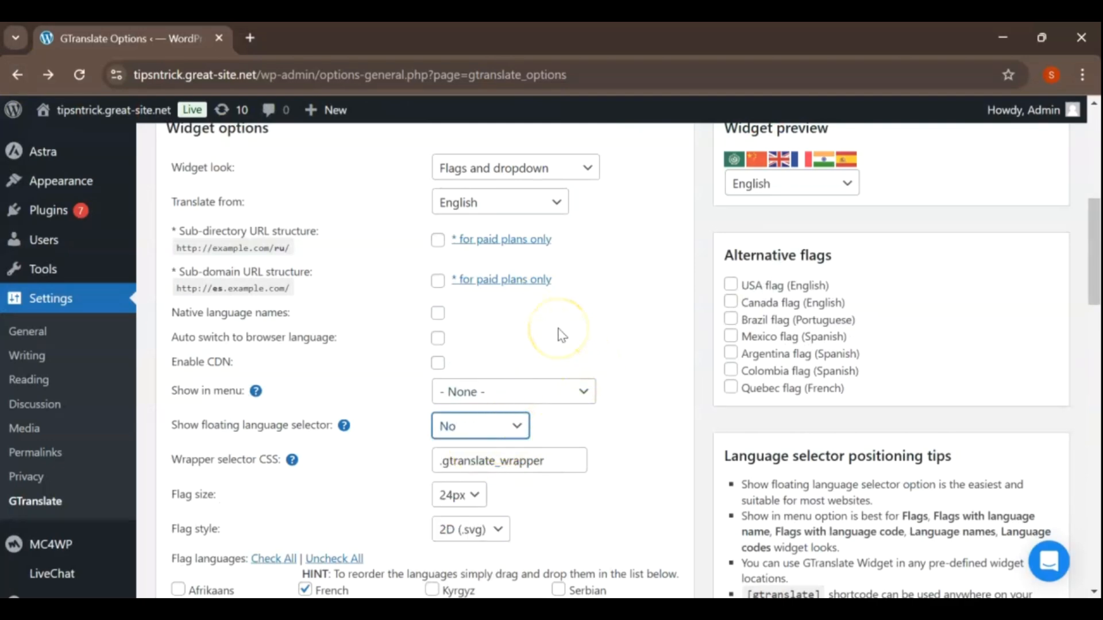
Step: Set the flag size to 16px, keep the 2D (.svg) flag style, and save the GTranslate options
scroll(562, 337, up, 2)
scroll(561, 321, down, 4)
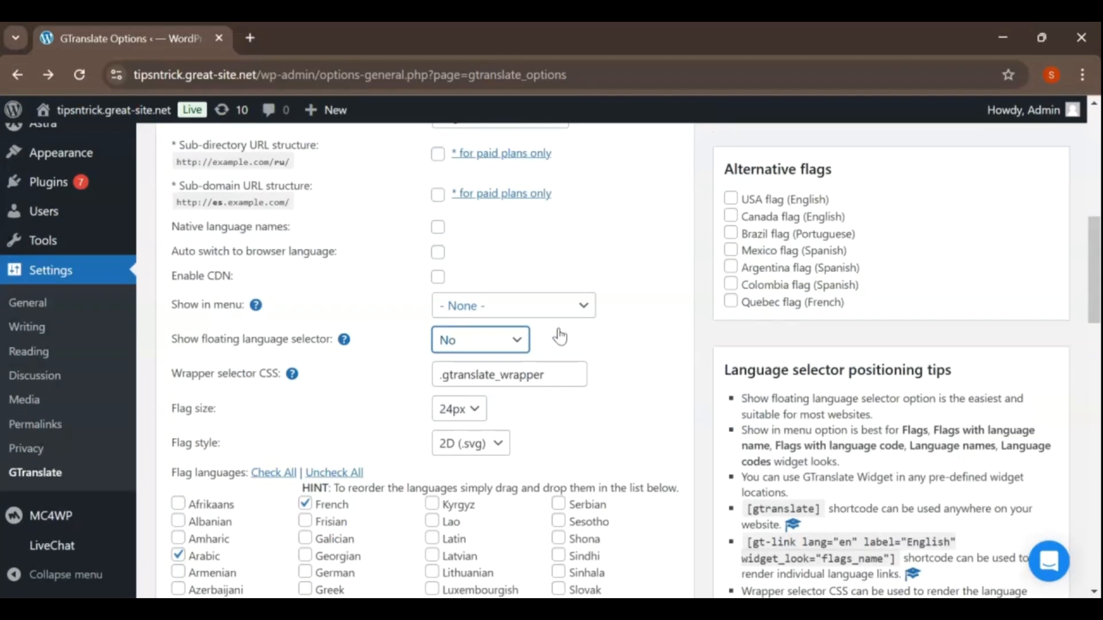
click(475, 410)
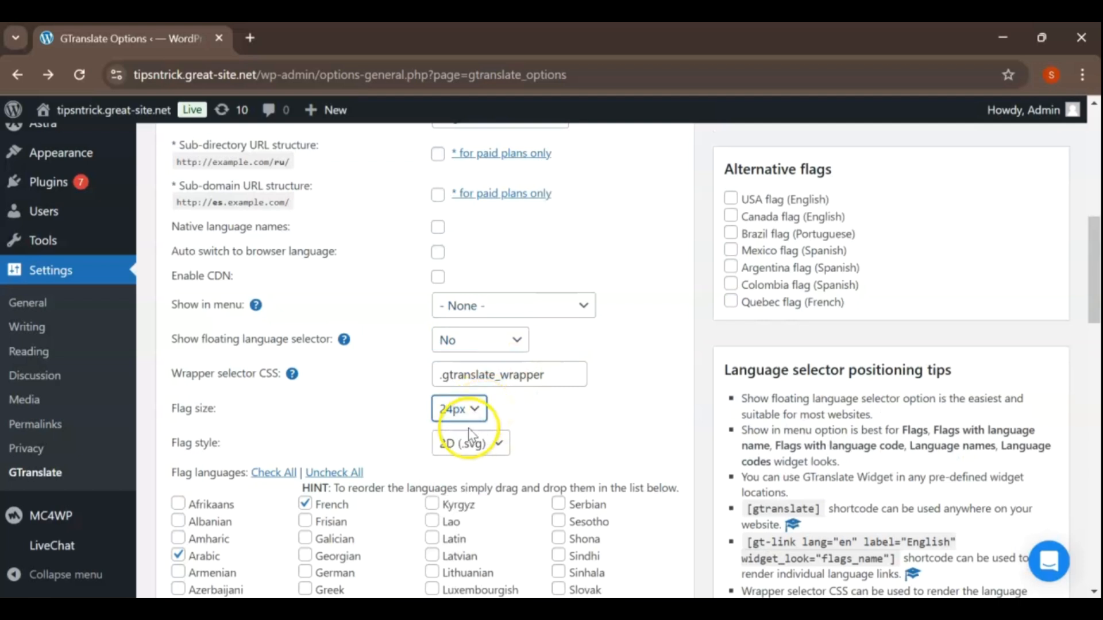
click(481, 435)
click(505, 451)
click(505, 449)
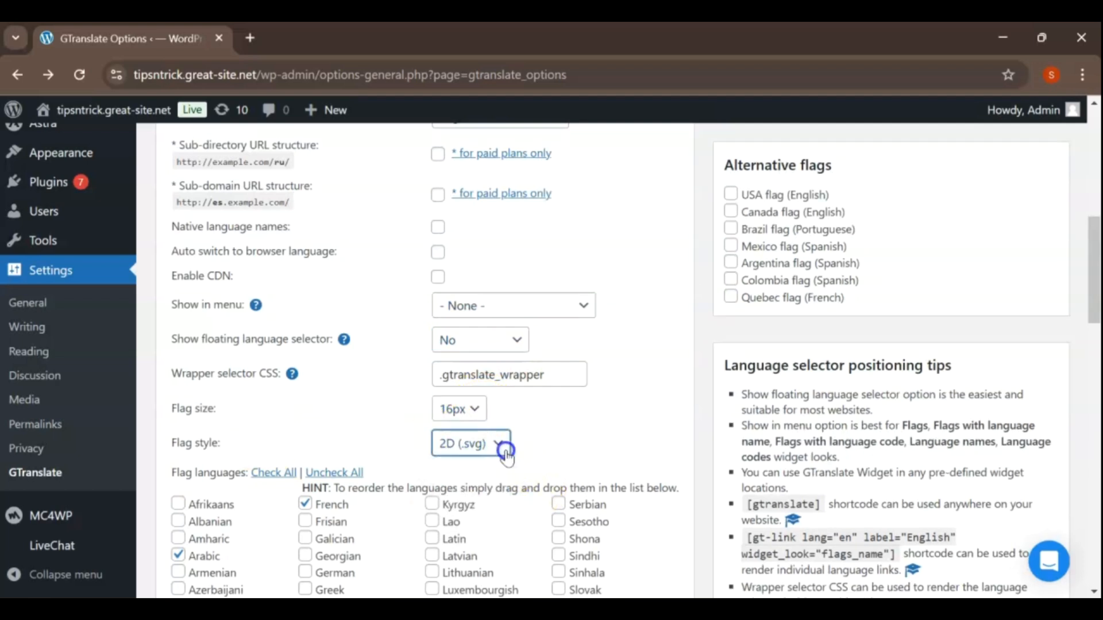
scroll(579, 434, up, 5)
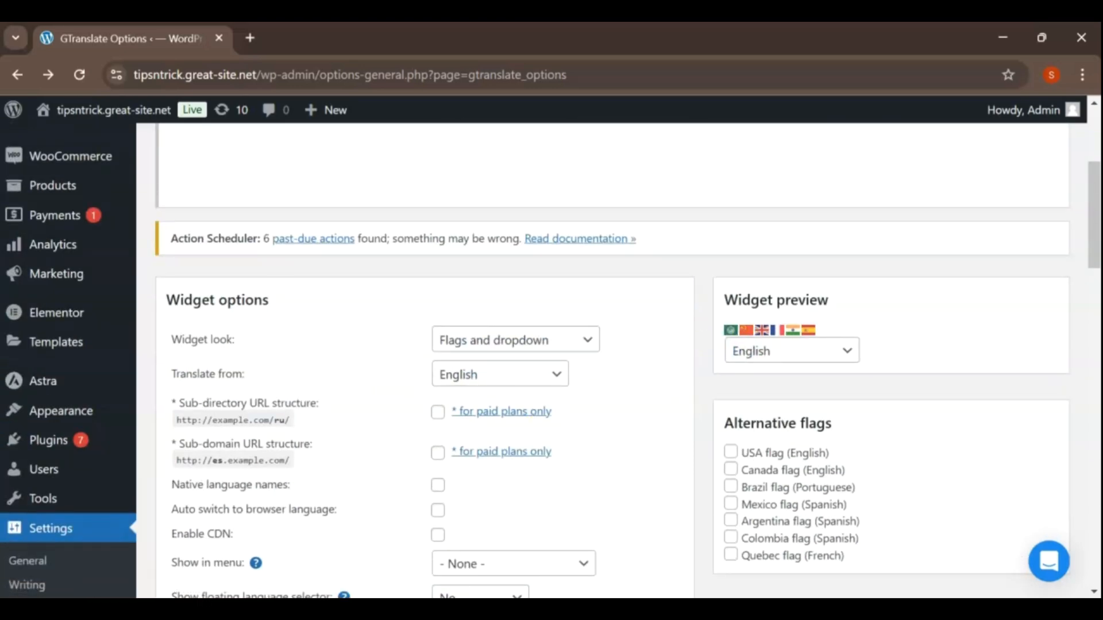
scroll(266, 468, down, 20)
click(213, 489)
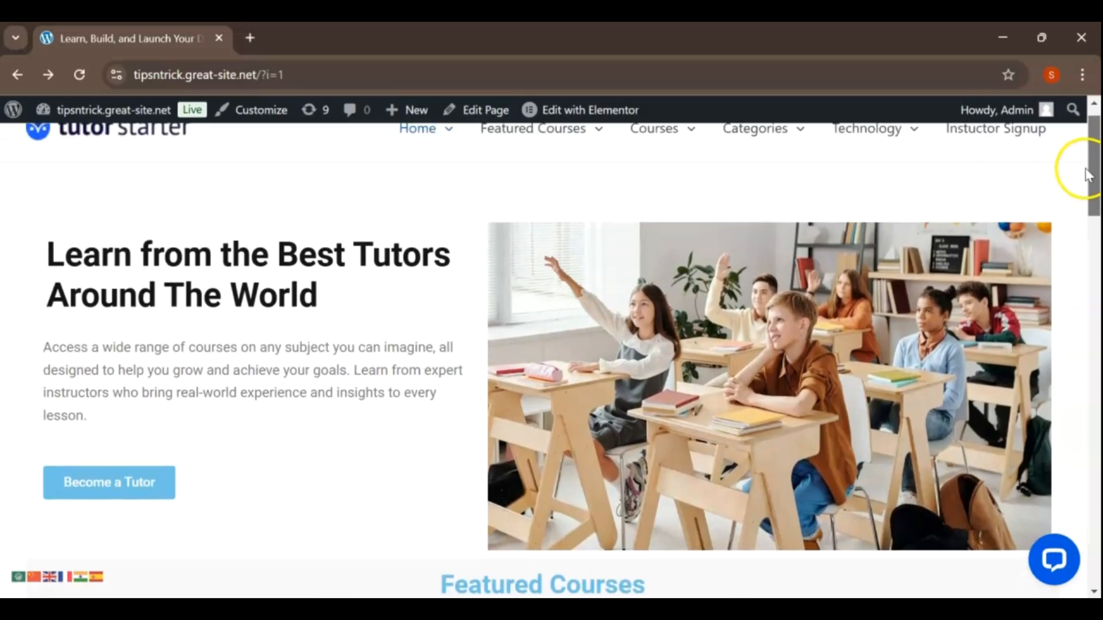
Step: Test the floating flags on the live home page by switching to Spanish, to Hindi, and back to English
drag(1086, 169, 1080, 154)
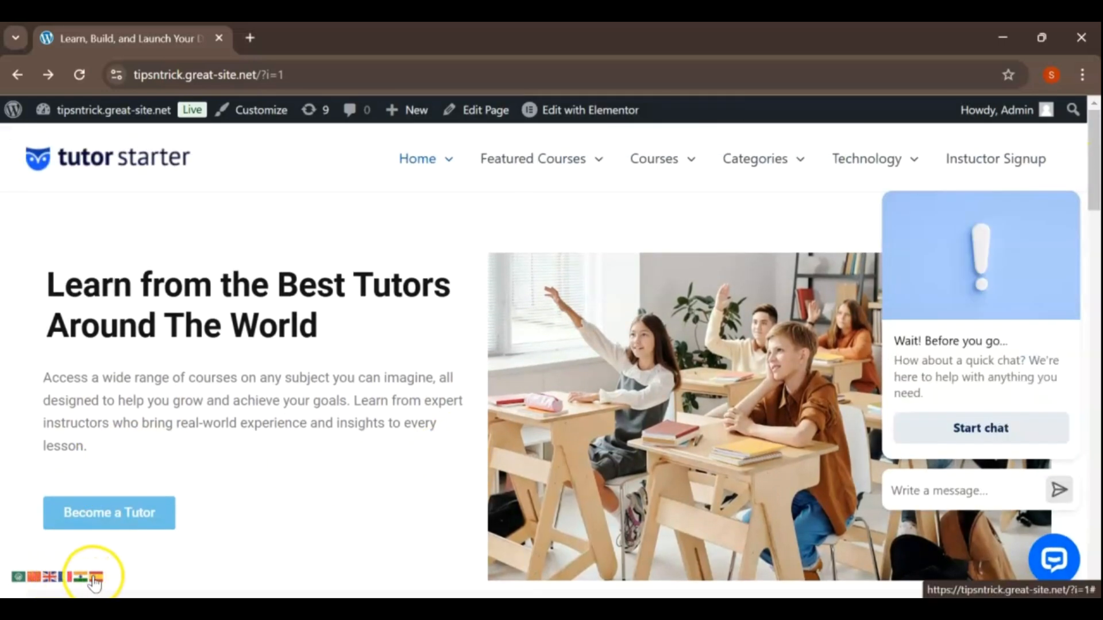
click(1070, 177)
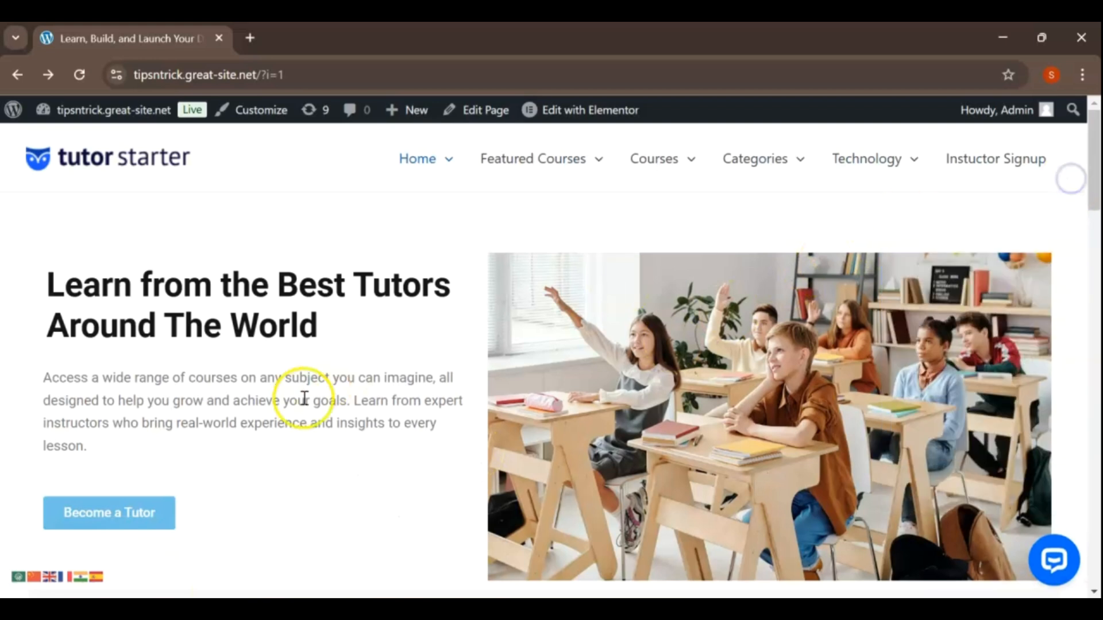
click(95, 576)
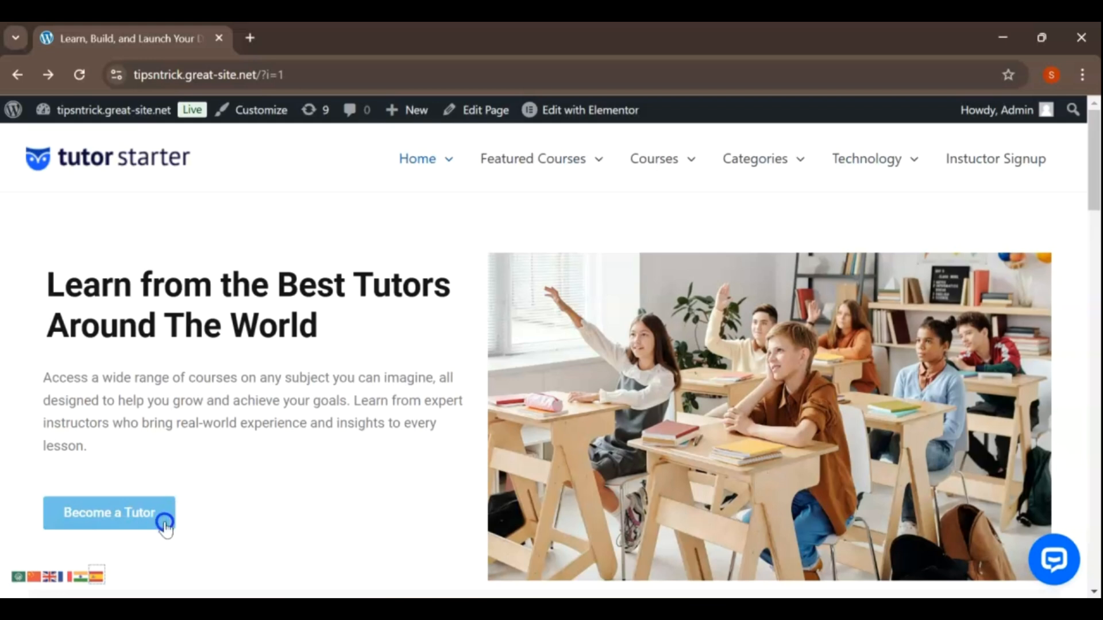
click(82, 578)
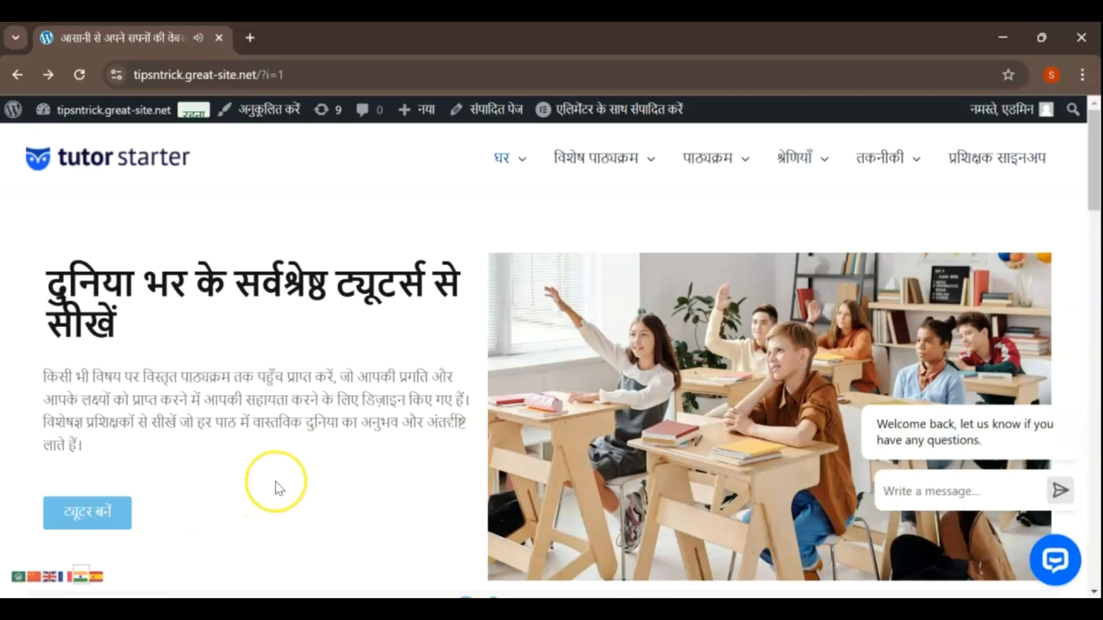
scroll(279, 485, down, 1)
scroll(278, 488, up, 1)
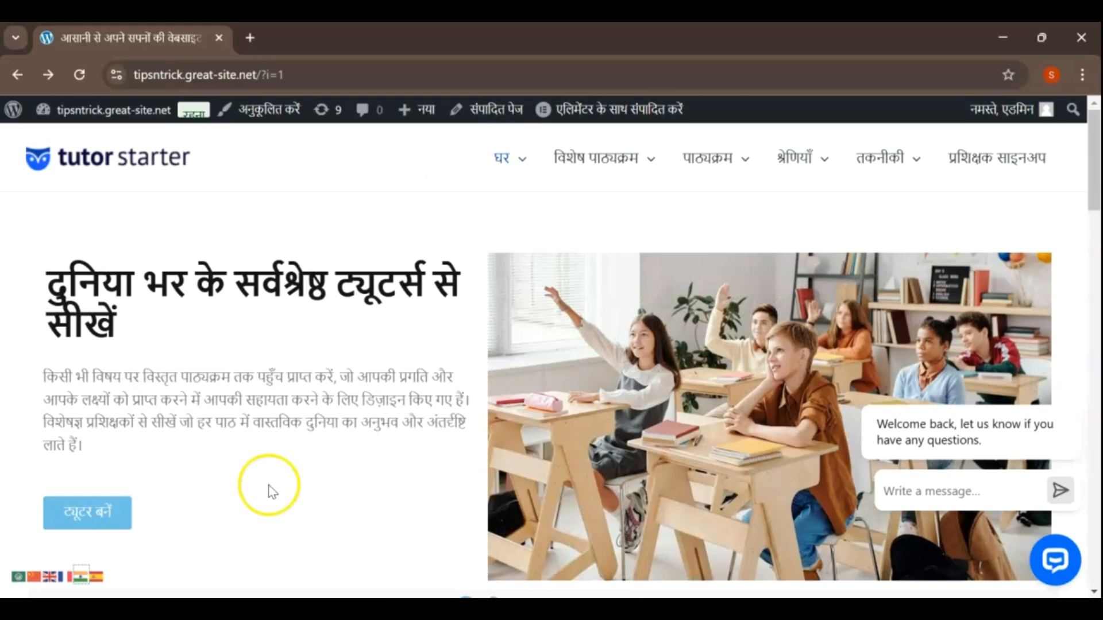
click(50, 578)
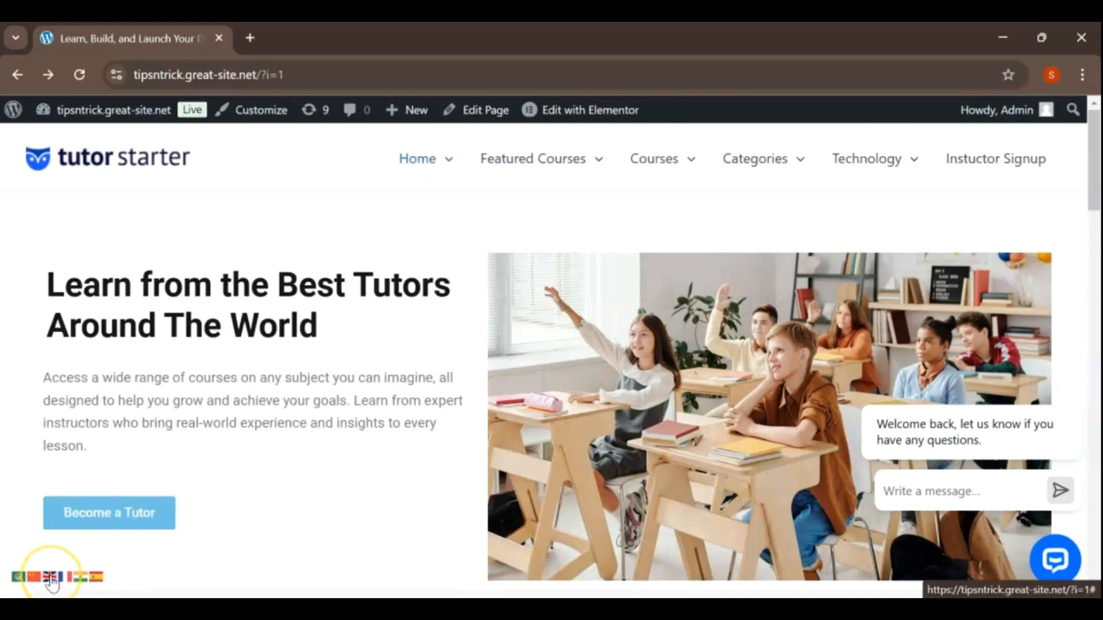